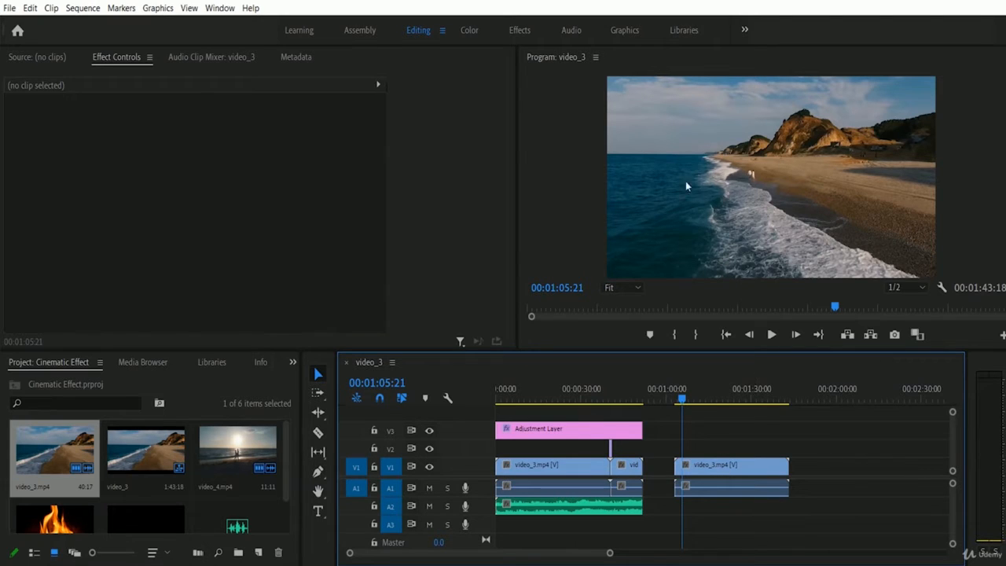
Play part of the unedited beach clip at the end of the sequence, then the finished cinematic version from the beginning for comparison.
{"action": "left_click", "coordinate": [772, 335]}
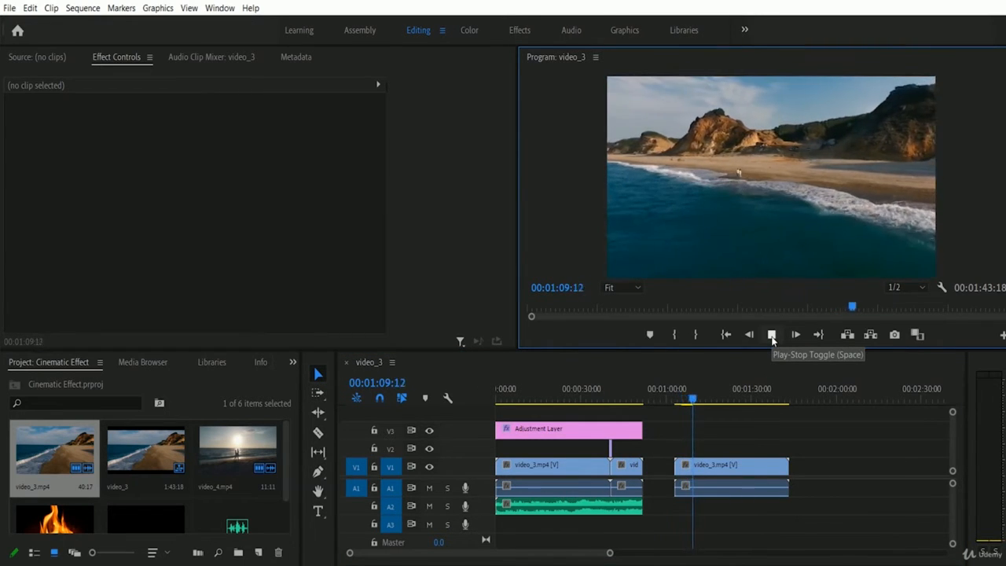
{"action": "left_click", "coordinate": [771, 335]}
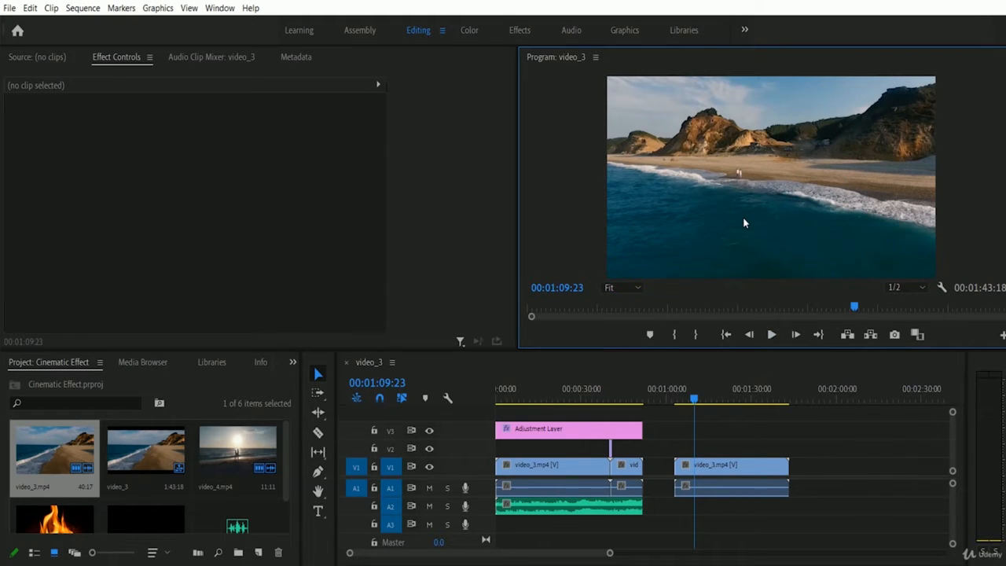
{"action": "left_click", "coordinate": [499, 401]}
{"action": "left_click", "coordinate": [772, 335]}
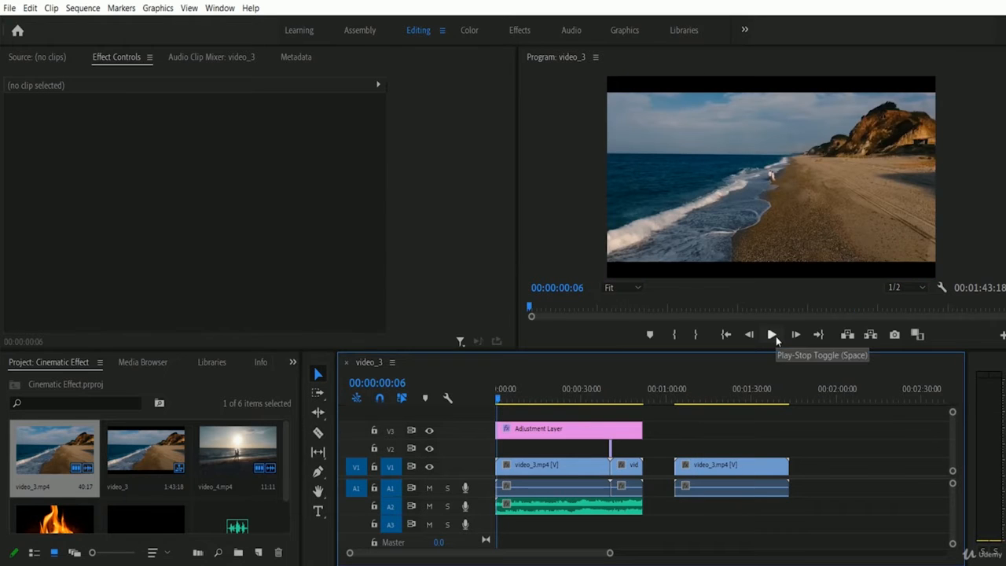
{"action": "left_click", "coordinate": [776, 337]}
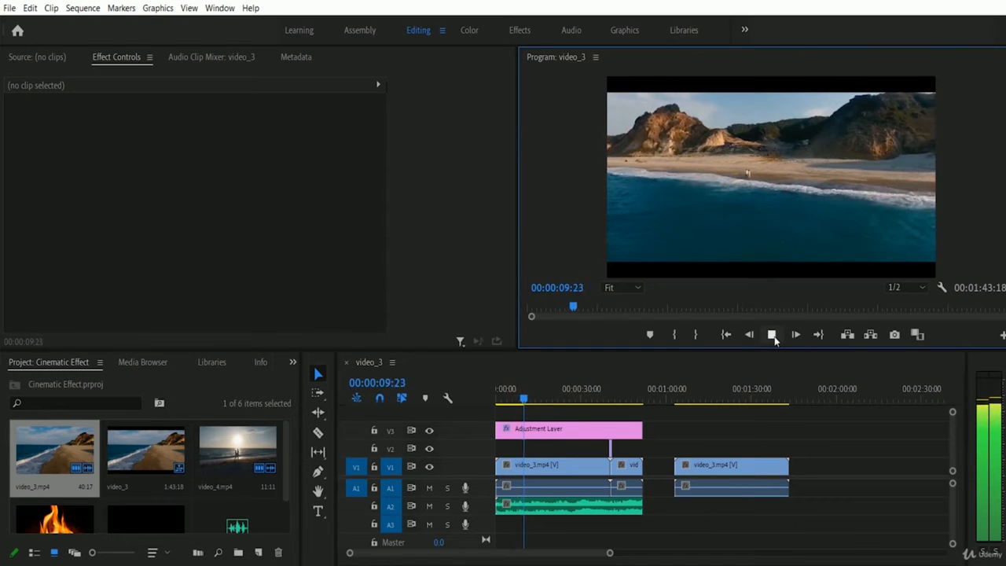
{"action": "left_click", "coordinate": [773, 336]}
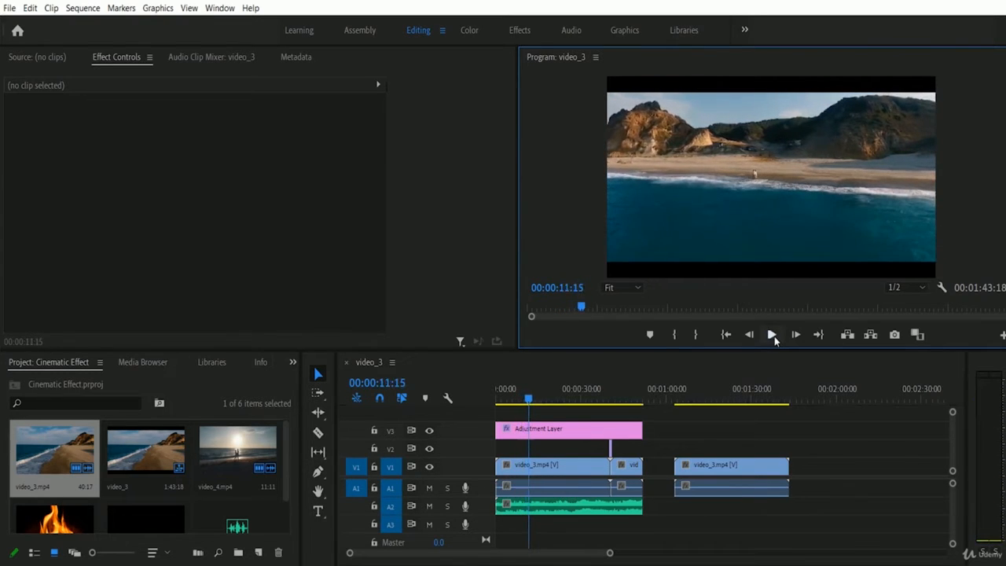
Play the finished sequence across the fire transition between the beach and sunset clips, and replay it from about 00:00:40:17.
{"action": "left_click", "coordinate": [602, 401]}
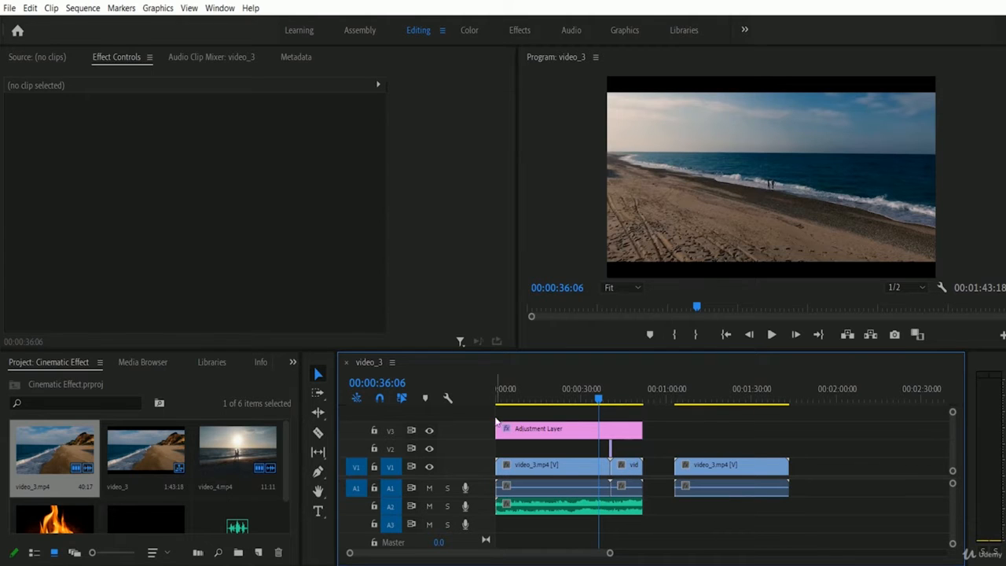
{"action": "left_click", "coordinate": [772, 335]}
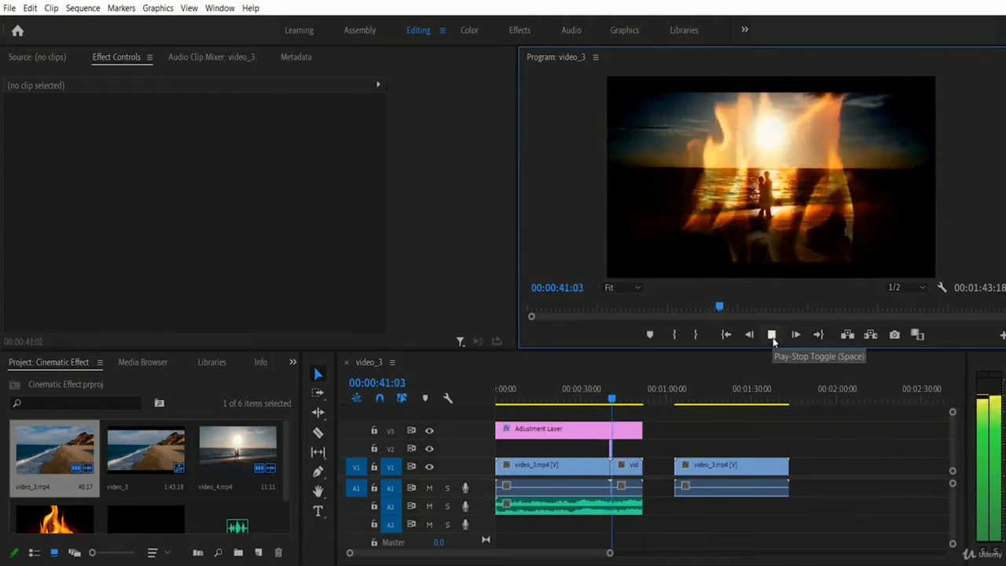
{"action": "left_click", "coordinate": [772, 336]}
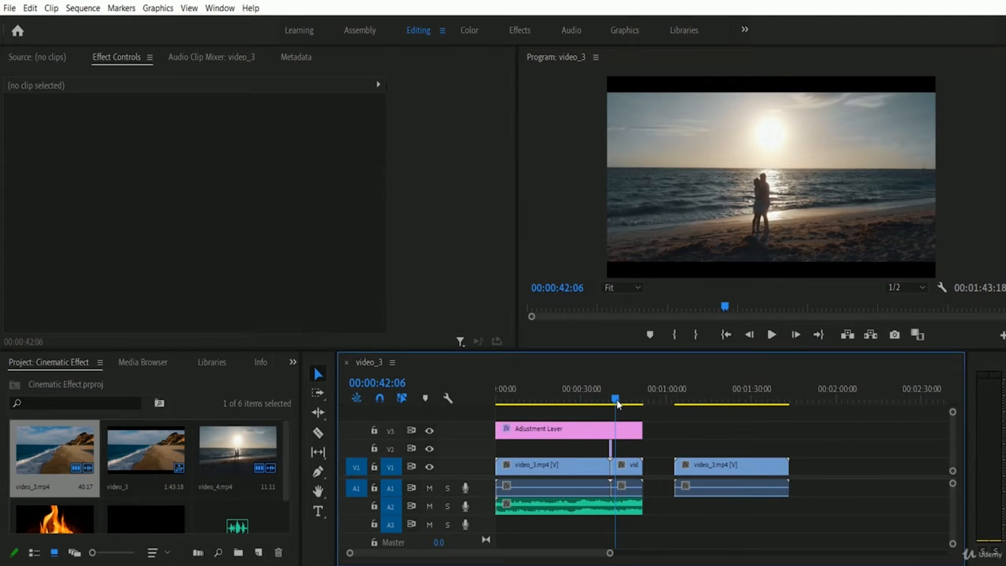
{"action": "left_click_drag", "start_coordinate": [618, 404], "coordinate": [614, 403]}
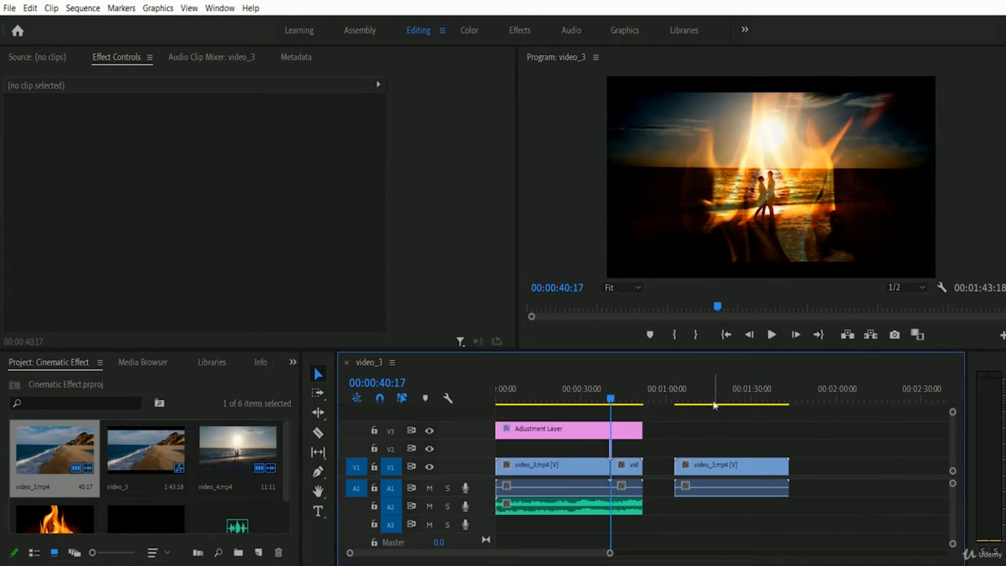
{"action": "left_click", "coordinate": [772, 336]}
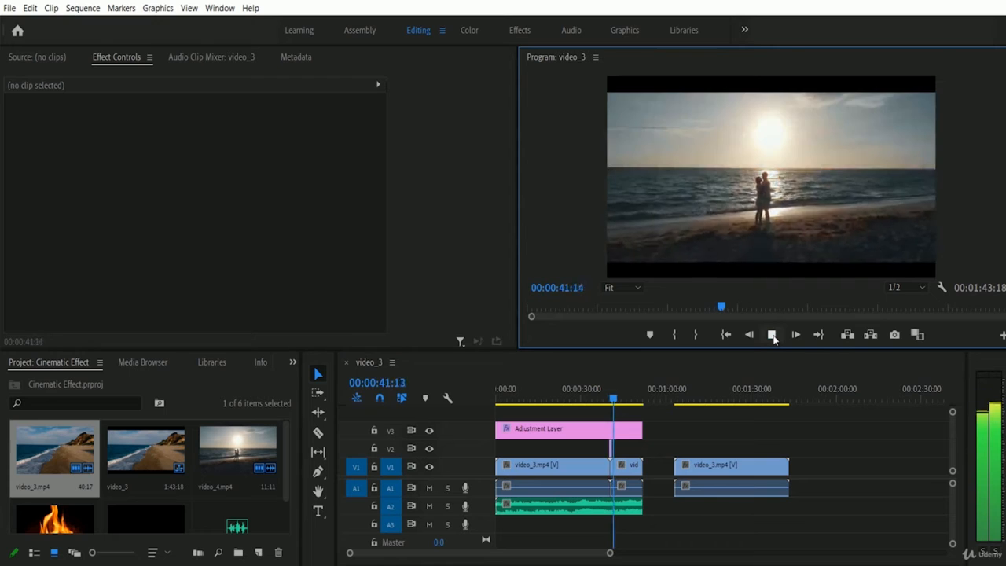
{"action": "left_click", "coordinate": [772, 335]}
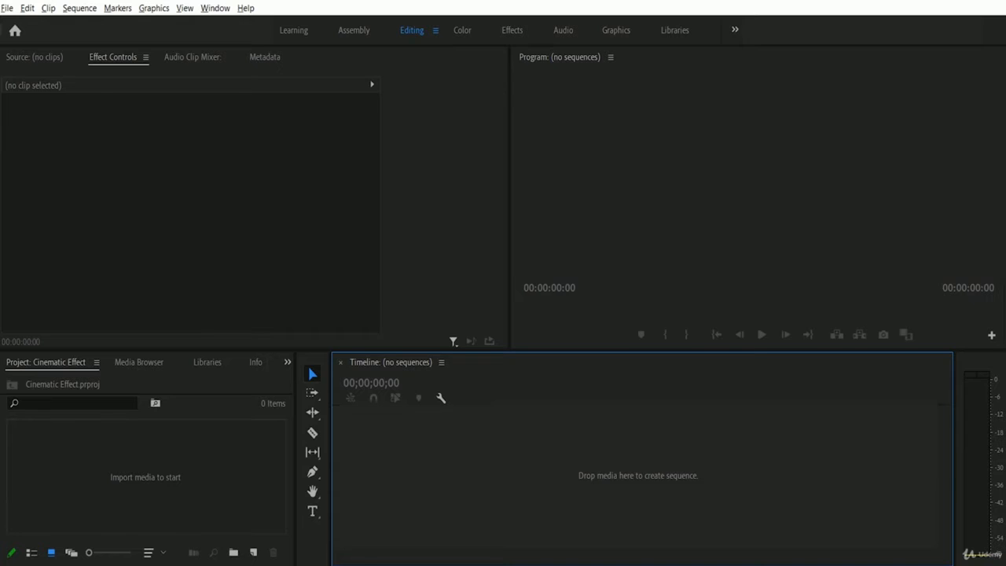
Import video_3, video_4 and Pexels Videos 1535674 from the 01 Editing folder into the project.
{"action": "left_click", "coordinate": [7, 8]}
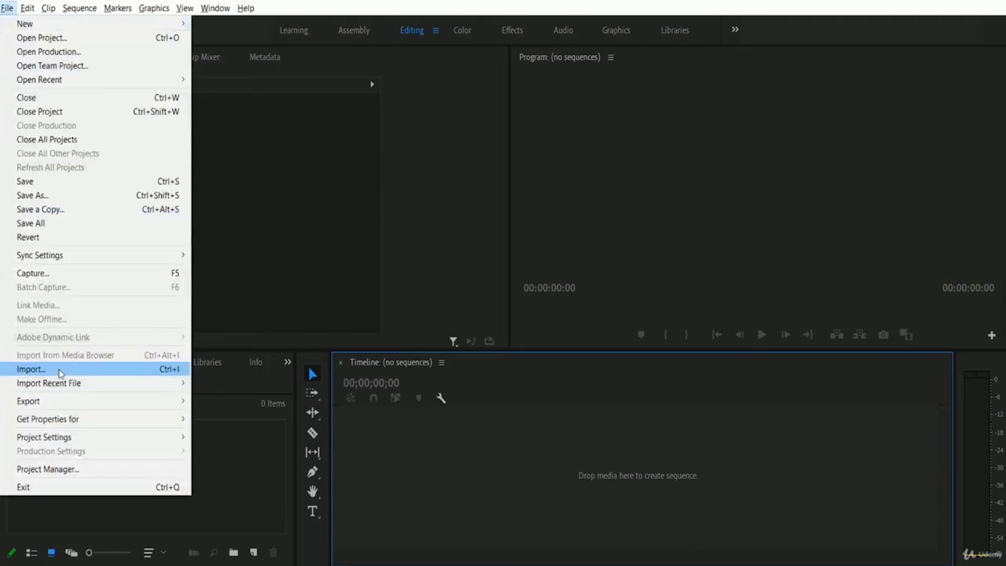
{"action": "left_click", "coordinate": [136, 363]}
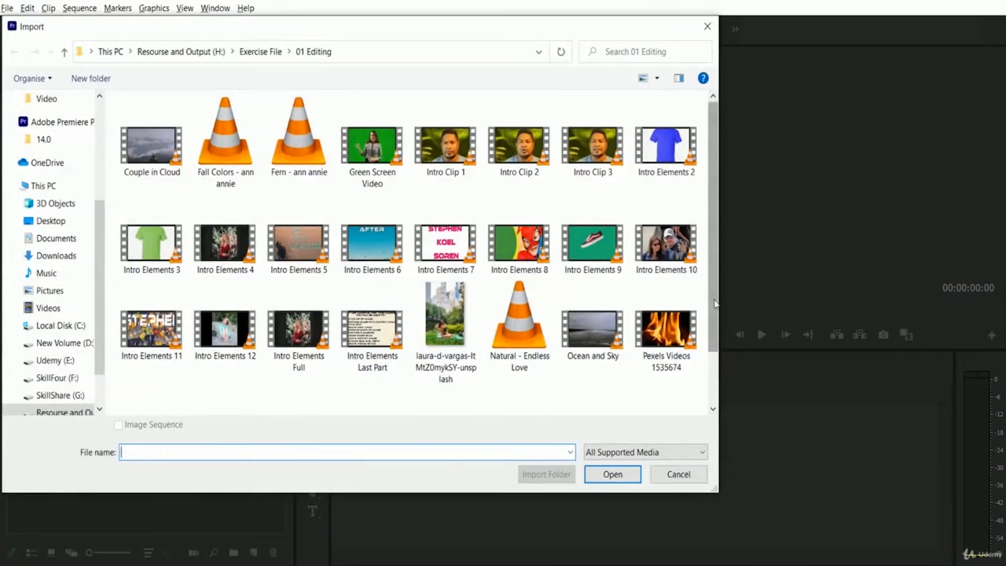
{"action": "left_click_drag", "start_coordinate": [716, 303], "coordinate": [720, 361]}
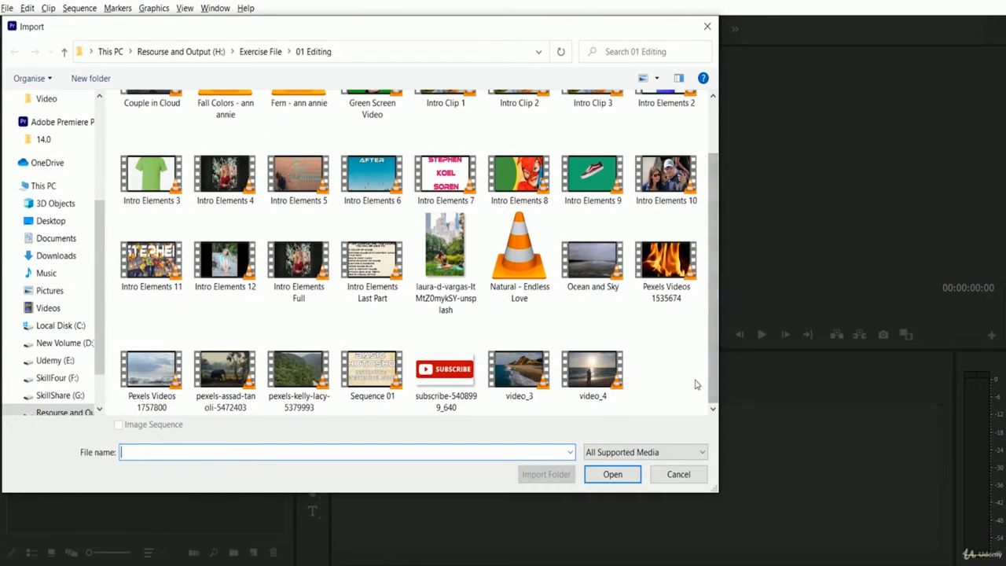
{"action": "left_click", "coordinate": [519, 369]}
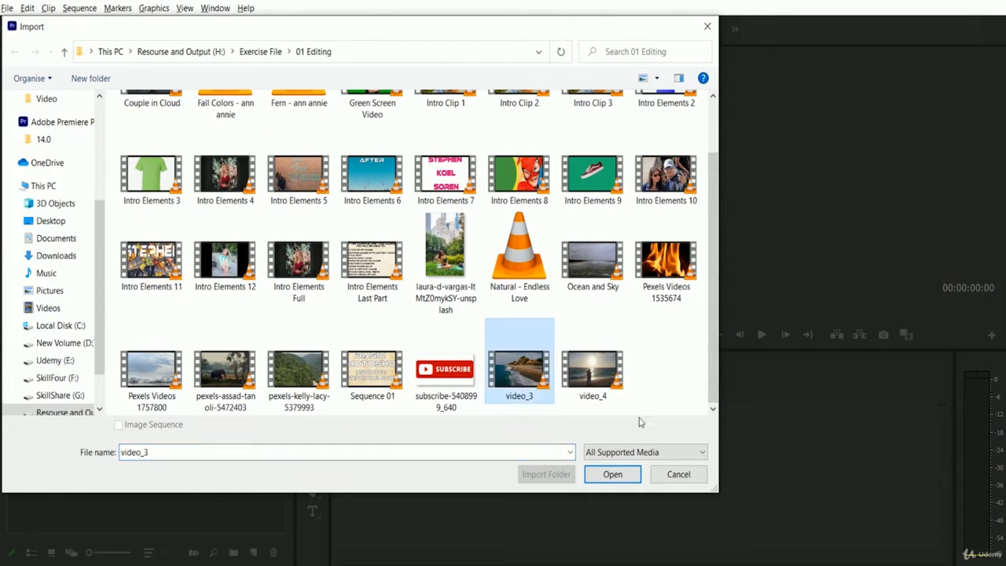
{"action": "left_click", "coordinate": [594, 386], "text": "ctrl"}
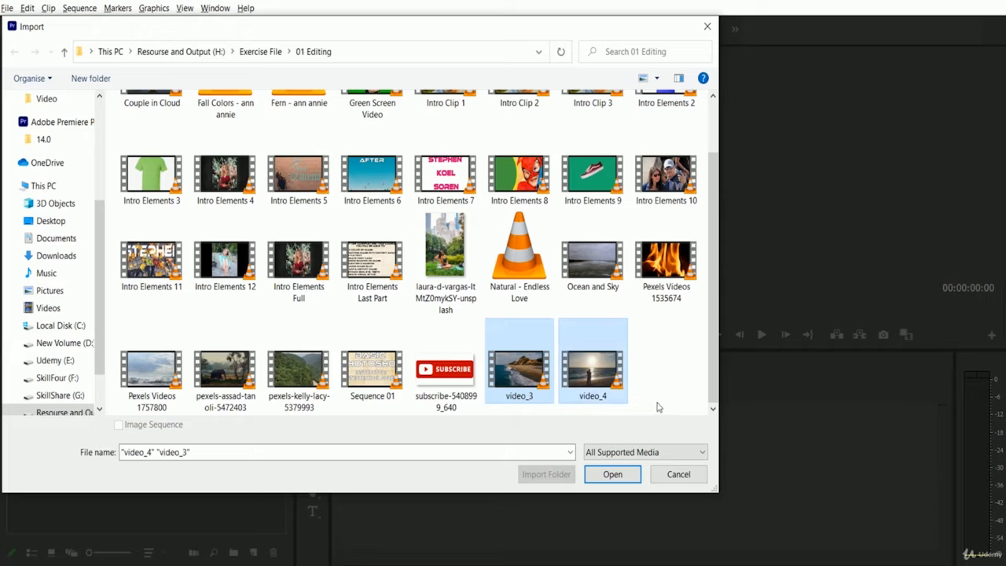
{"action": "left_click", "coordinate": [667, 315], "text": "ctrl"}
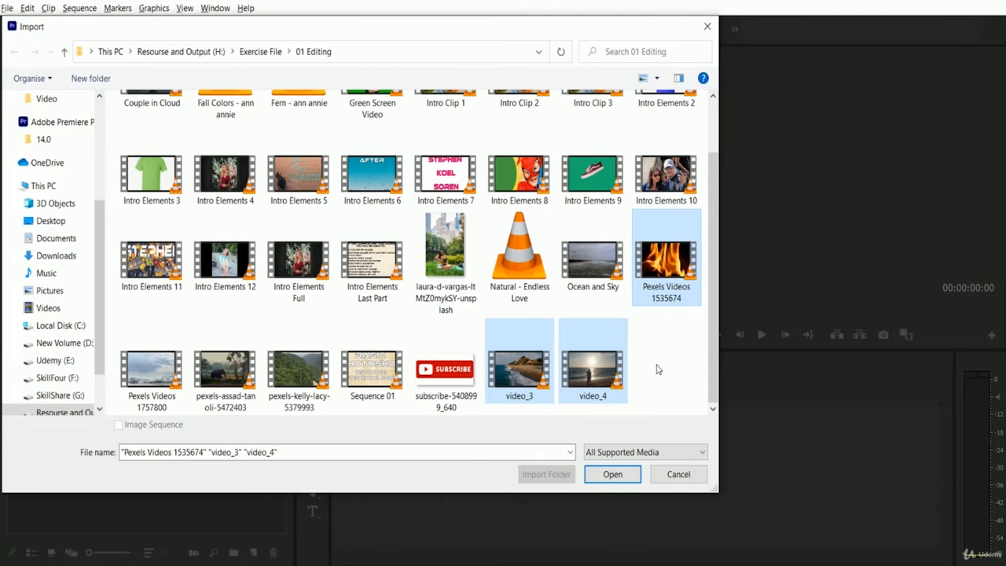
{"action": "left_click", "coordinate": [612, 475]}
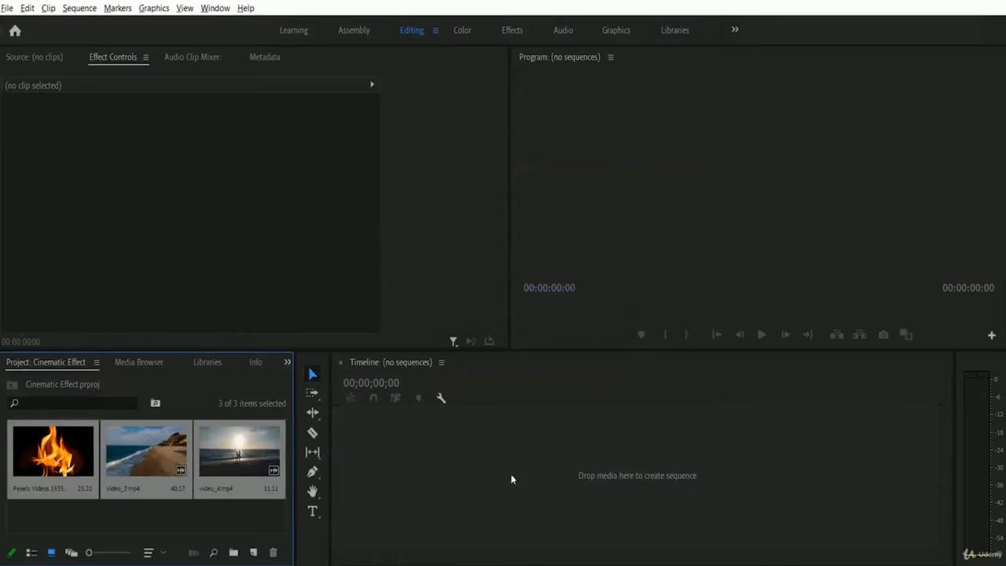
Create a new sequence from video_3.mp4 in the empty timeline and play its opening seconds.
{"action": "left_click", "coordinate": [40, 486]}
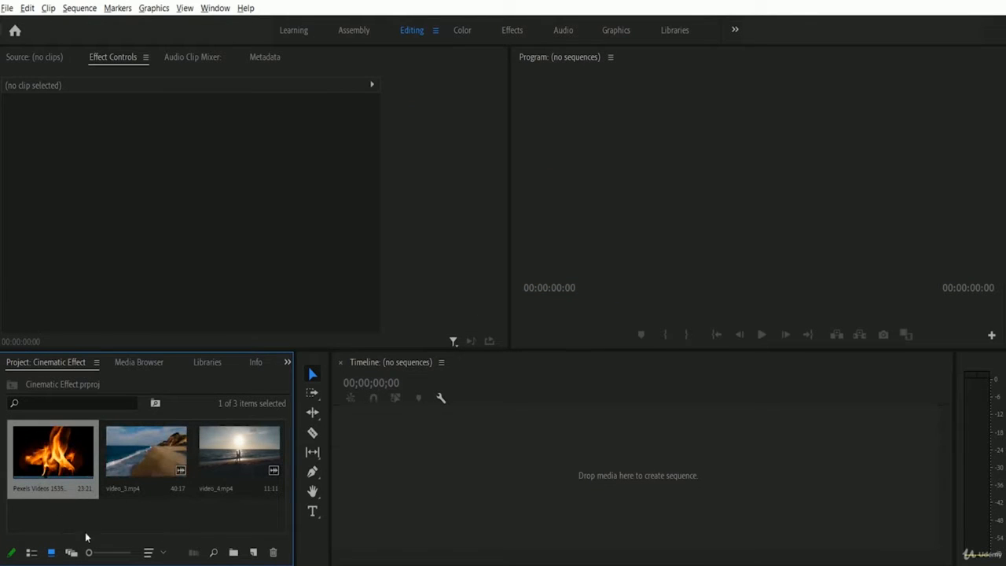
{"action": "left_click", "coordinate": [127, 460]}
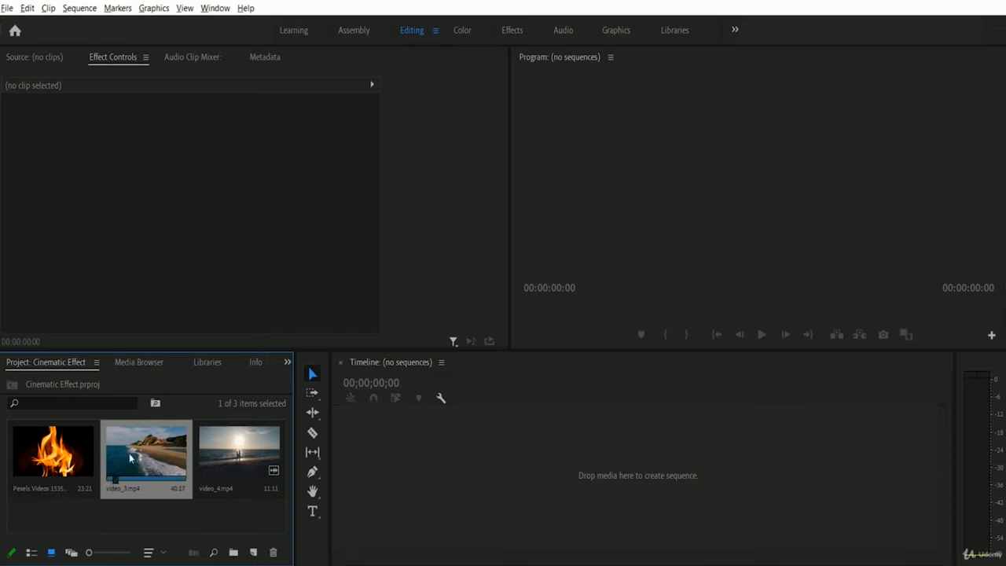
{"action": "left_click_drag", "start_coordinate": [241, 516], "coordinate": [456, 472]}
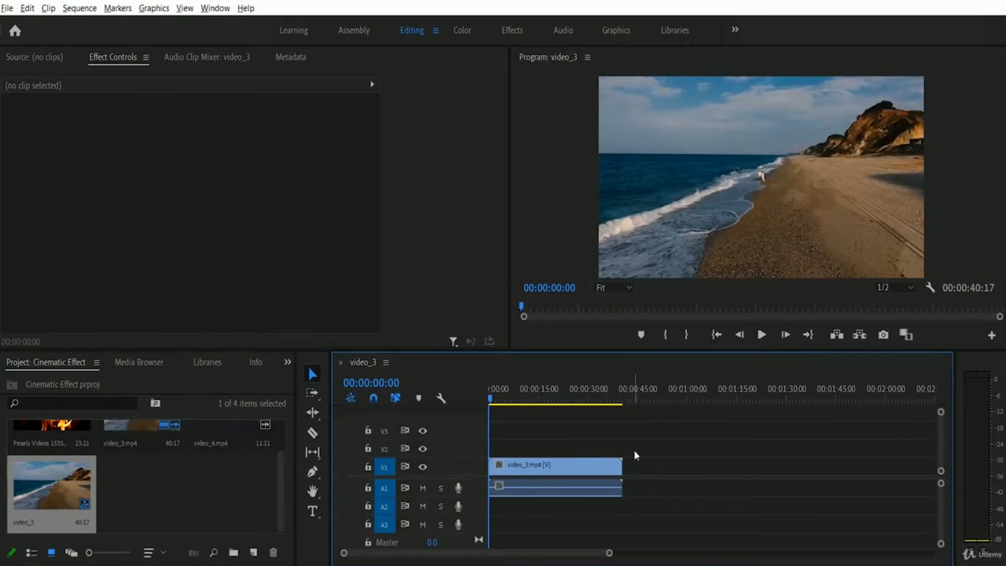
{"action": "left_click", "coordinate": [762, 335]}
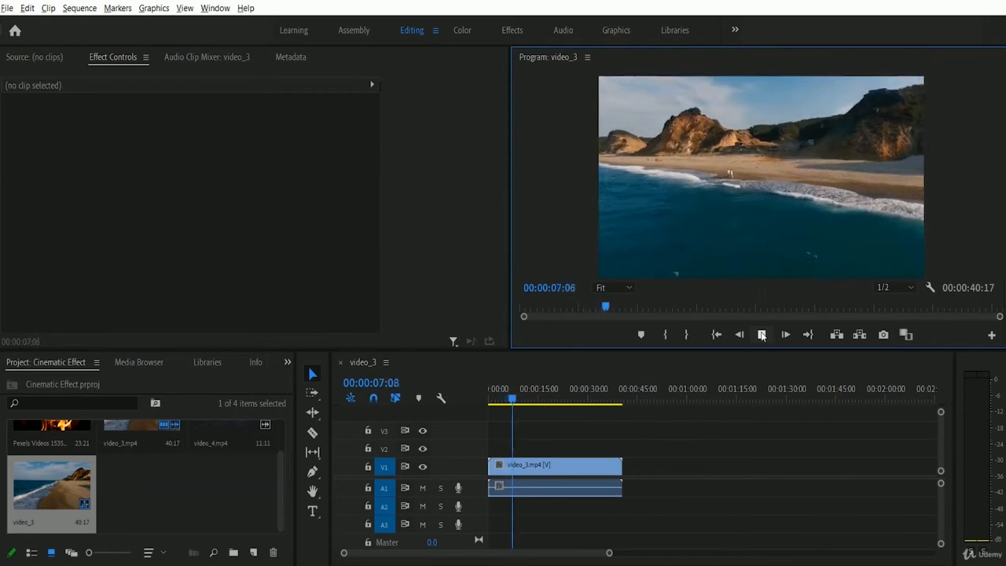
{"action": "left_click", "coordinate": [761, 335]}
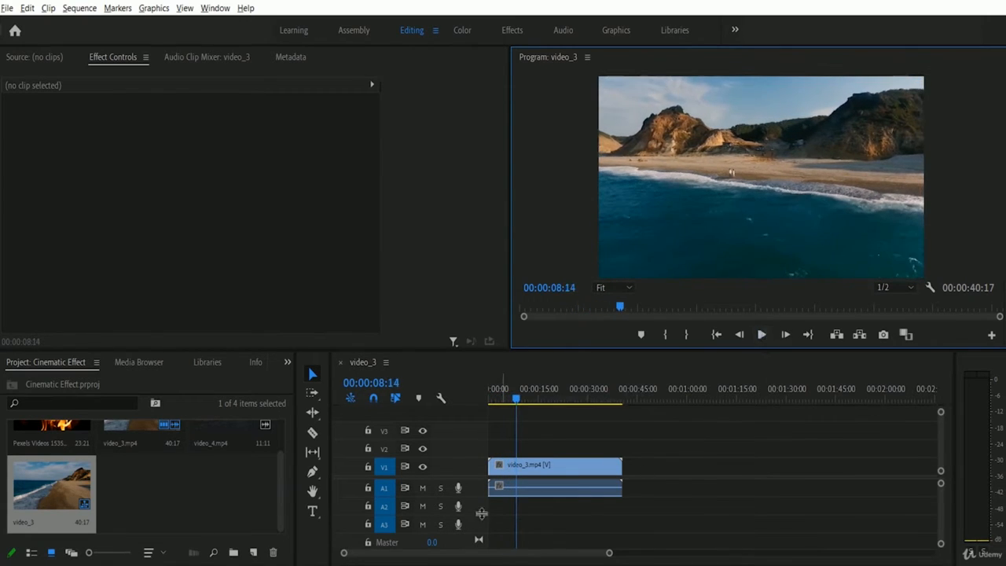
Append video_4.mp4 directly after video_3.mp4 on track V1 and preview the added sunset clip.
{"action": "scroll", "coordinate": [228, 512], "scroll_direction": "up", "scroll_amount": 2}
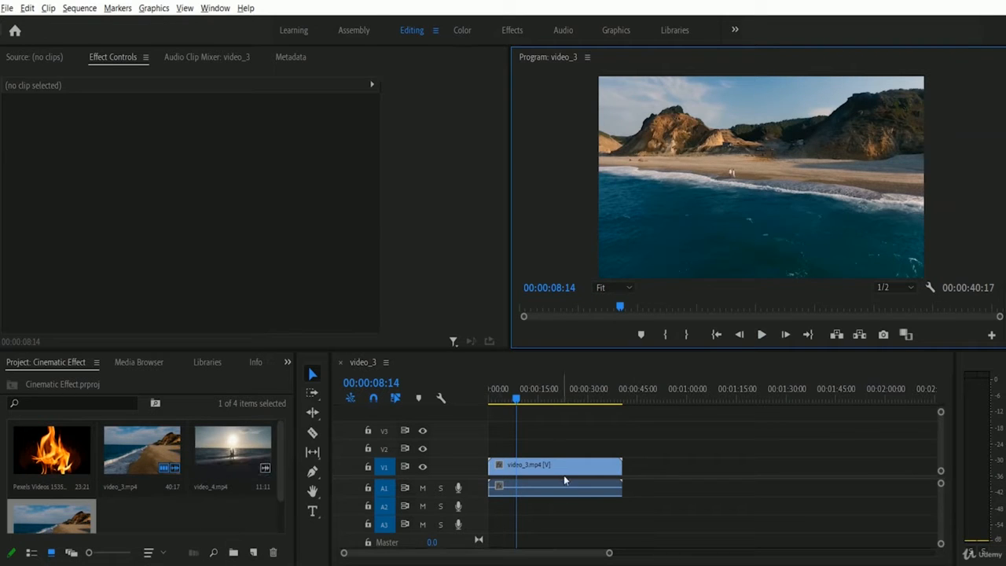
{"action": "left_click_drag", "start_coordinate": [223, 467], "coordinate": [633, 483]}
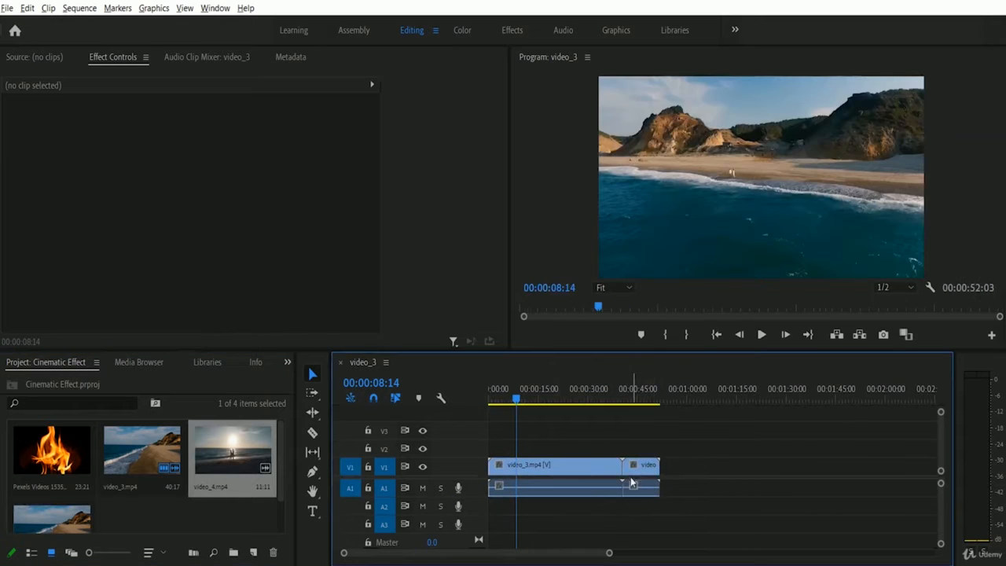
{"action": "left_click", "coordinate": [637, 390]}
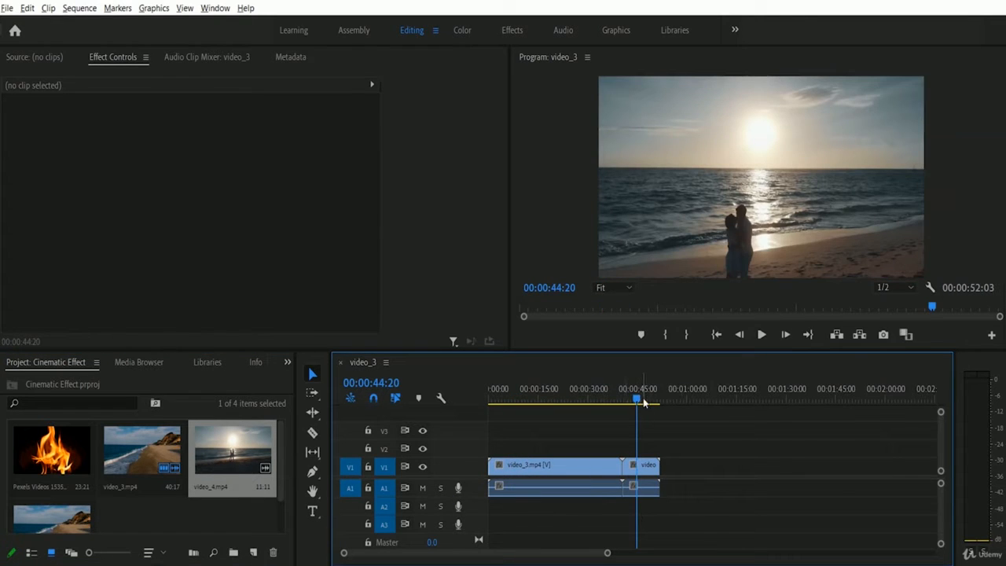
{"action": "left_click_drag", "start_coordinate": [637, 400], "coordinate": [646, 401]}
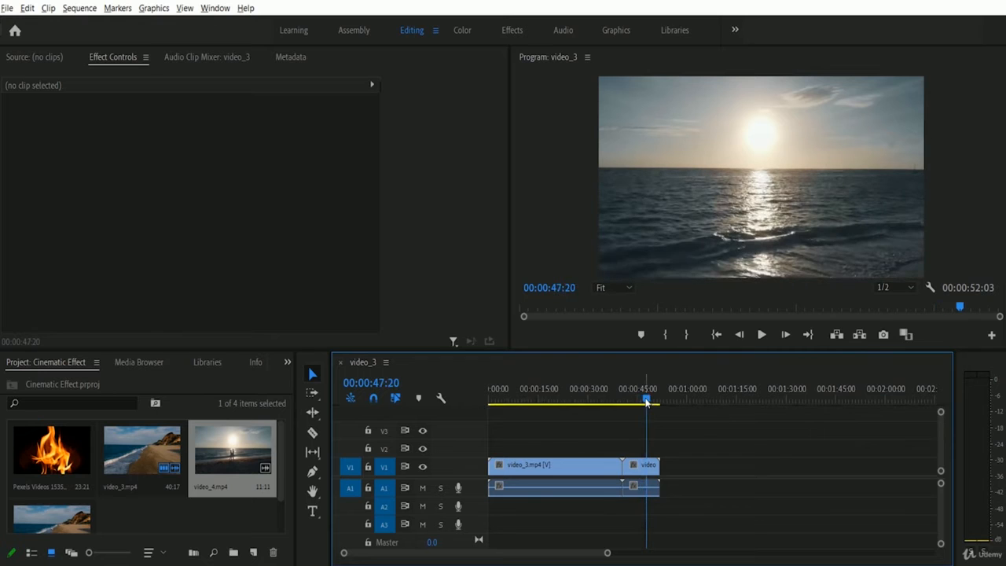
{"action": "left_click_drag", "start_coordinate": [648, 402], "coordinate": [592, 399]}
{"action": "left_click", "coordinate": [763, 336]}
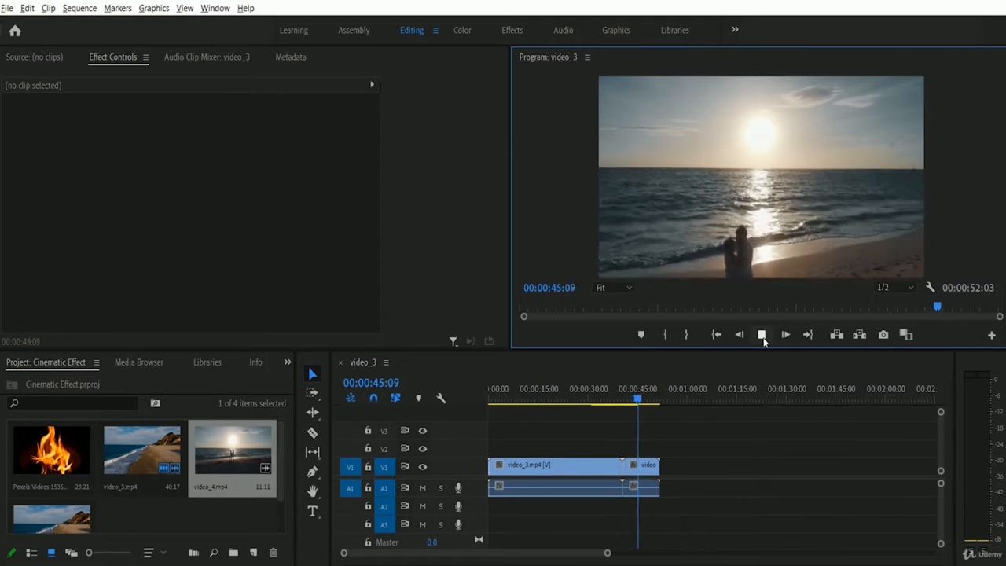
{"action": "left_click", "coordinate": [763, 340]}
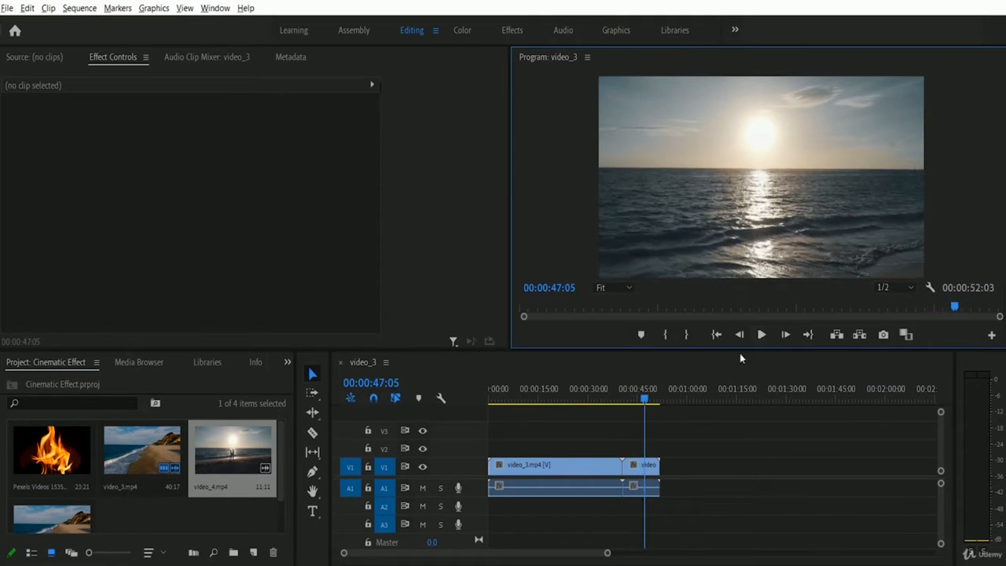
Move the playhead to 00:00:02:20 and create a 1920 x 1080 adjustment layer at 25.00 fps with square pixels.
{"action": "left_click", "coordinate": [499, 399]}
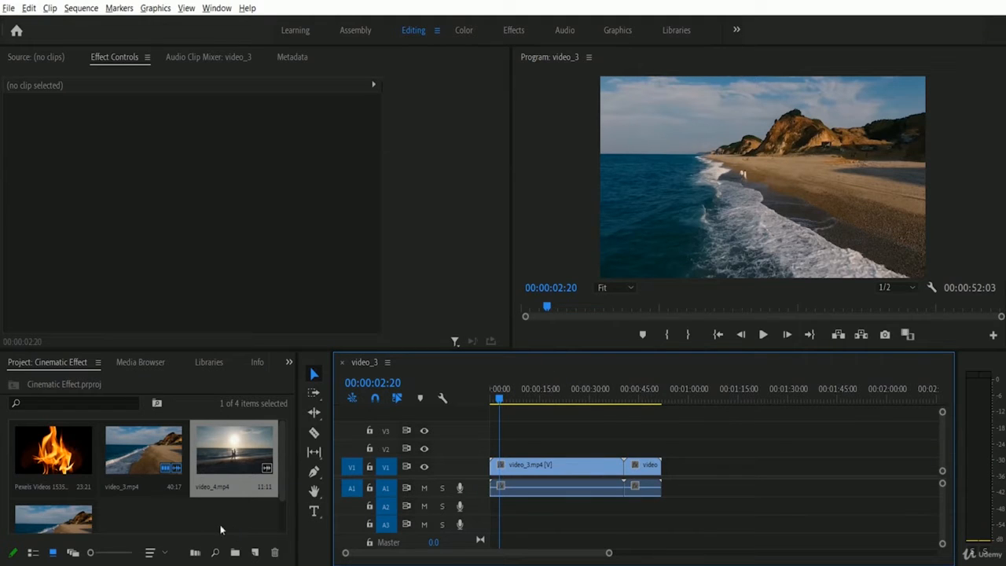
{"action": "right_click", "coordinate": [168, 516]}
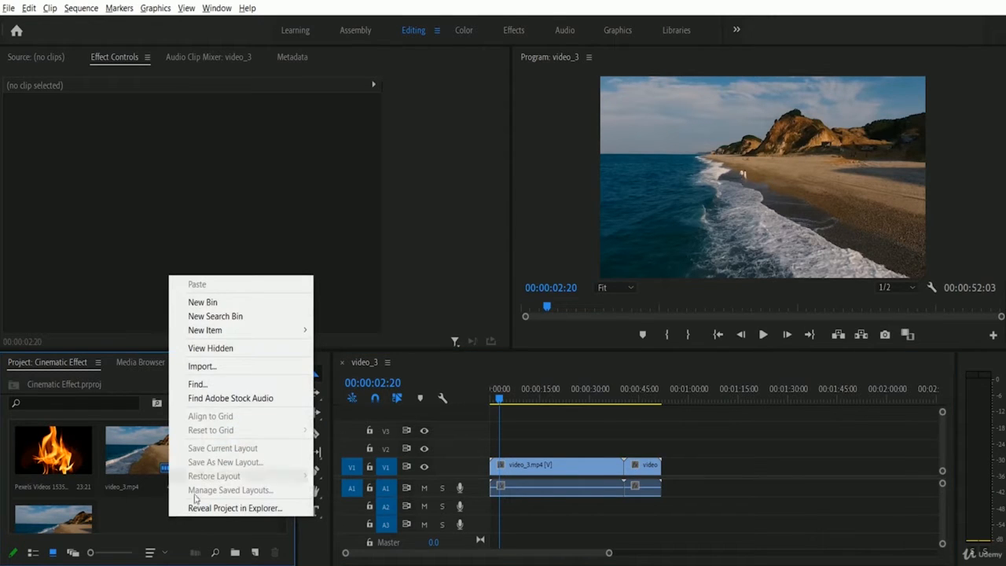
{"action": "mouse_move", "coordinate": [242, 336]}
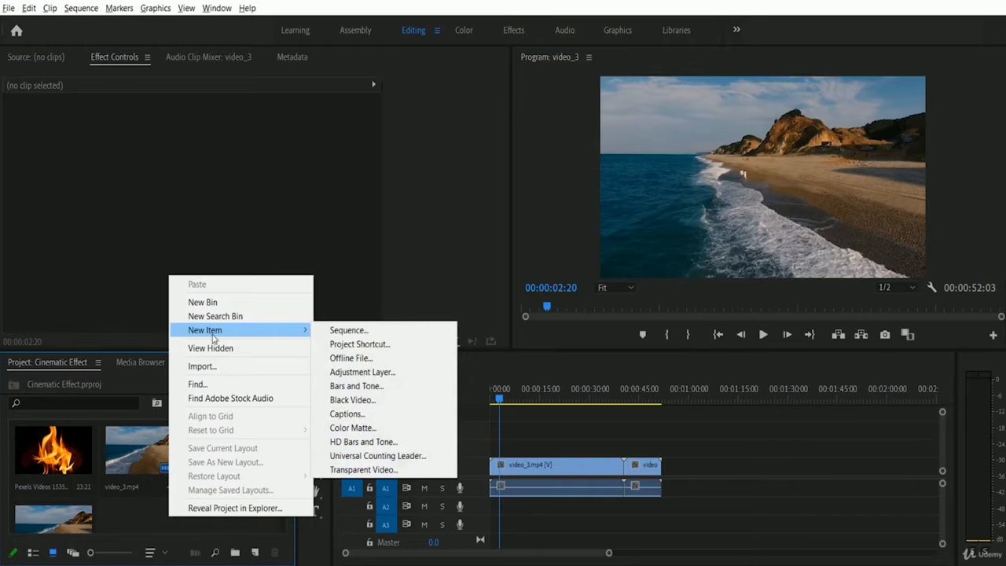
{"action": "left_click", "coordinate": [403, 374]}
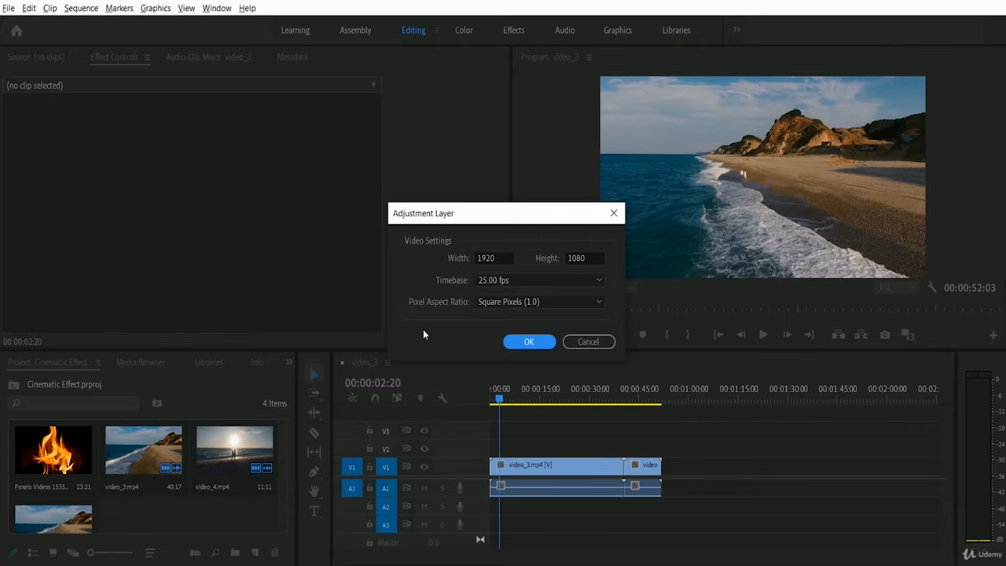
{"action": "left_click", "coordinate": [534, 344]}
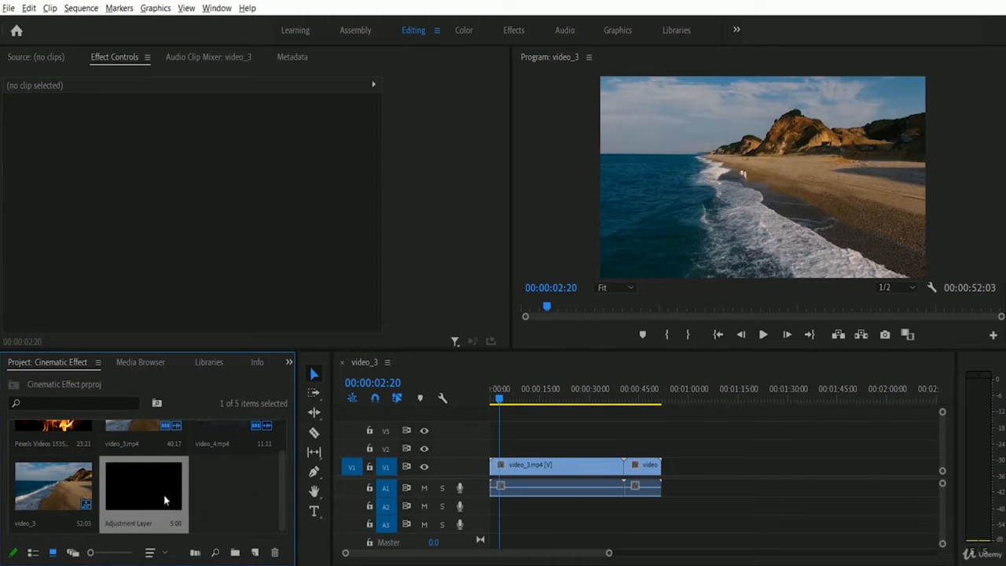
Place the adjustment layer at the start of track V3 and extend it to the end of video_4.mp4.
{"action": "left_click_drag", "start_coordinate": [191, 515], "coordinate": [499, 435]}
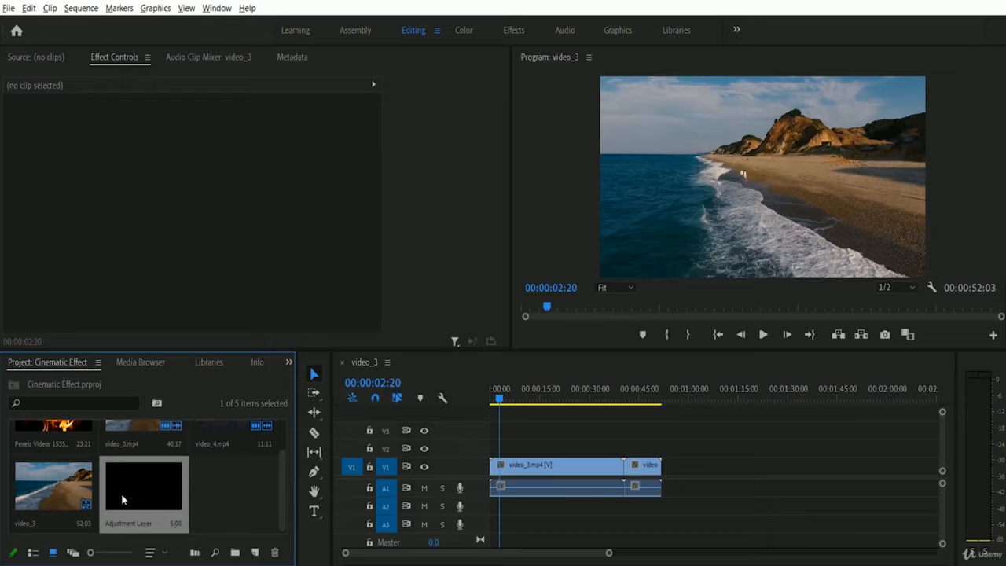
{"action": "left_click_drag", "start_coordinate": [124, 494], "coordinate": [488, 438]}
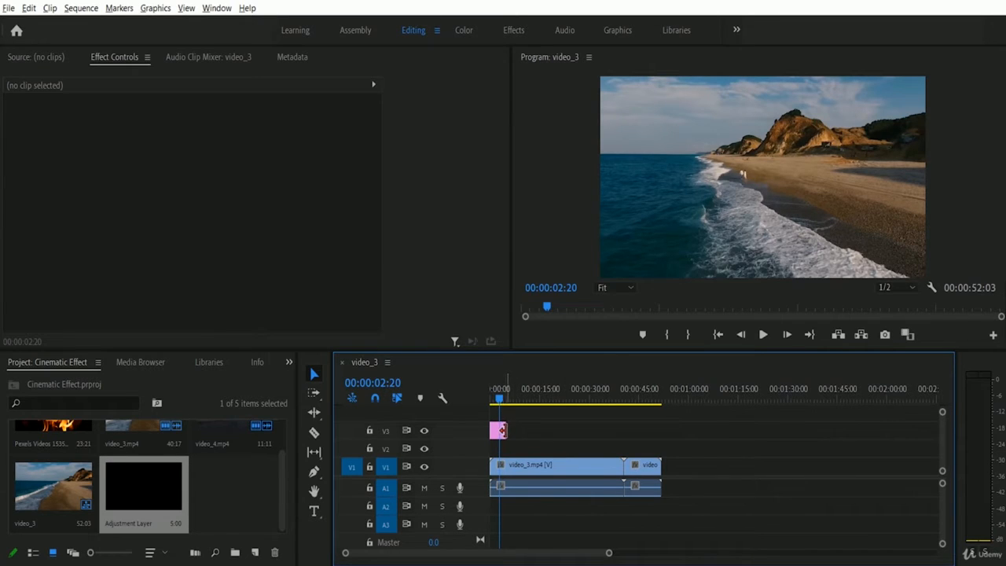
{"action": "left_click_drag", "start_coordinate": [503, 430], "coordinate": [658, 428]}
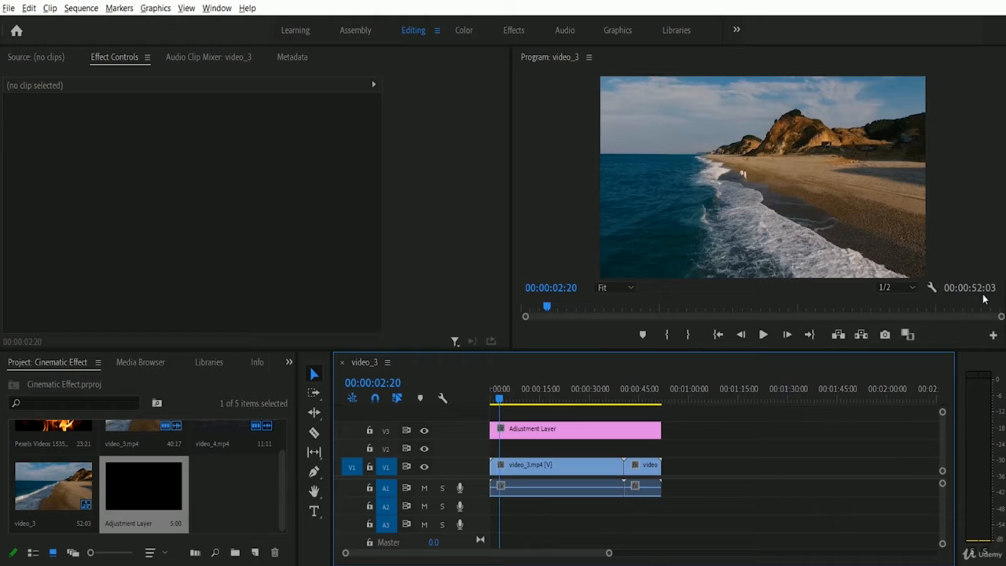
Check frames of both clips under the adjustment layer, leave the playhead at 00:00:07:00 and save the project.
{"action": "left_click", "coordinate": [586, 396]}
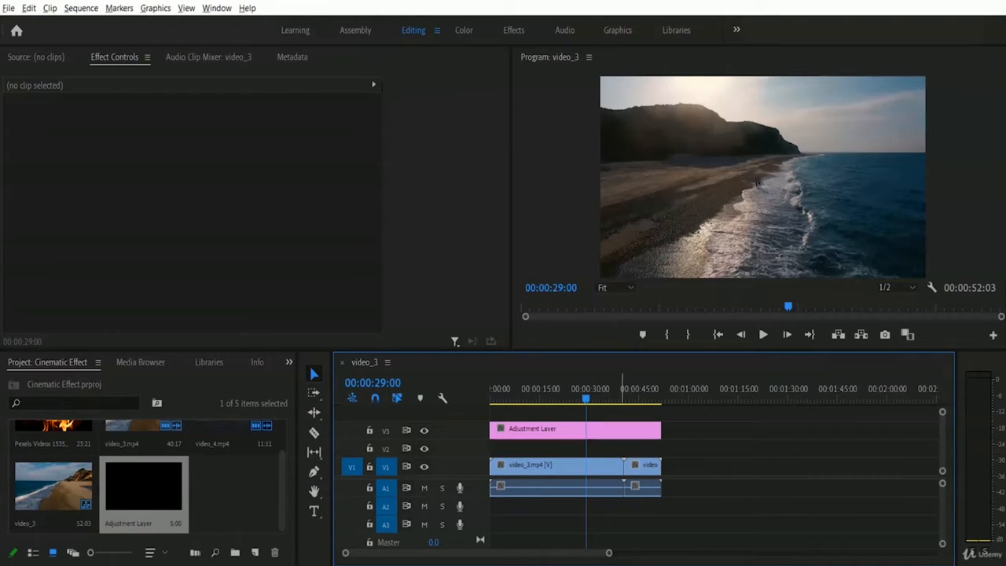
{"action": "left_click", "coordinate": [657, 399]}
{"action": "left_click", "coordinate": [514, 395]}
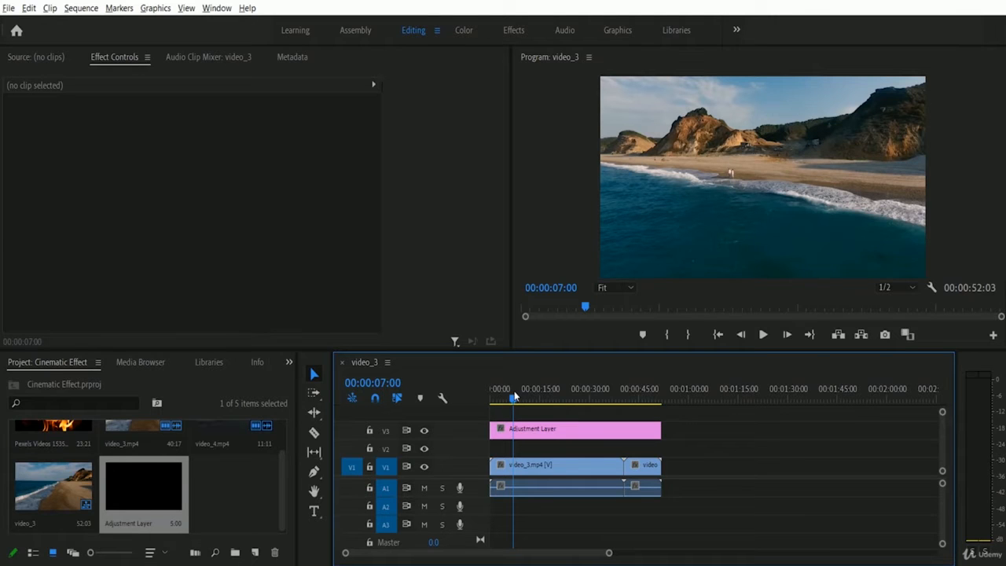
{"action": "left_click", "coordinate": [539, 468]}
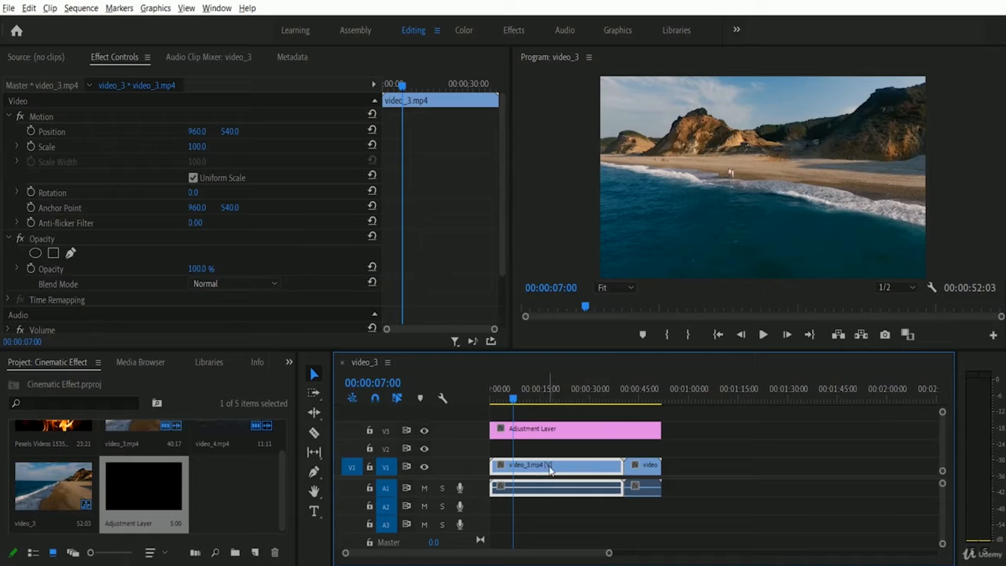
{"action": "left_click", "coordinate": [649, 468]}
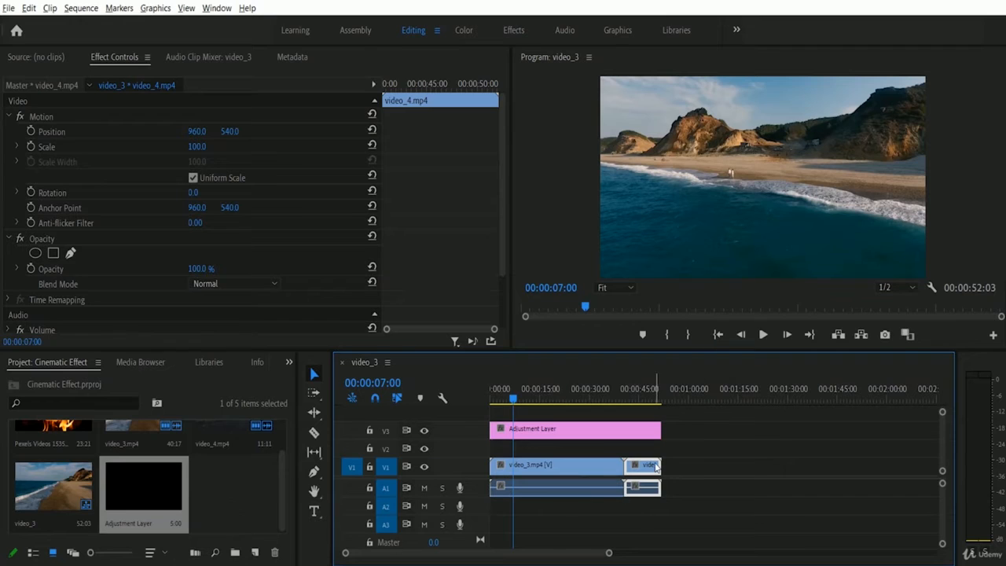
{"action": "mouse_move", "coordinate": [652, 469]}
{"action": "key", "text": "ctrl+s"}
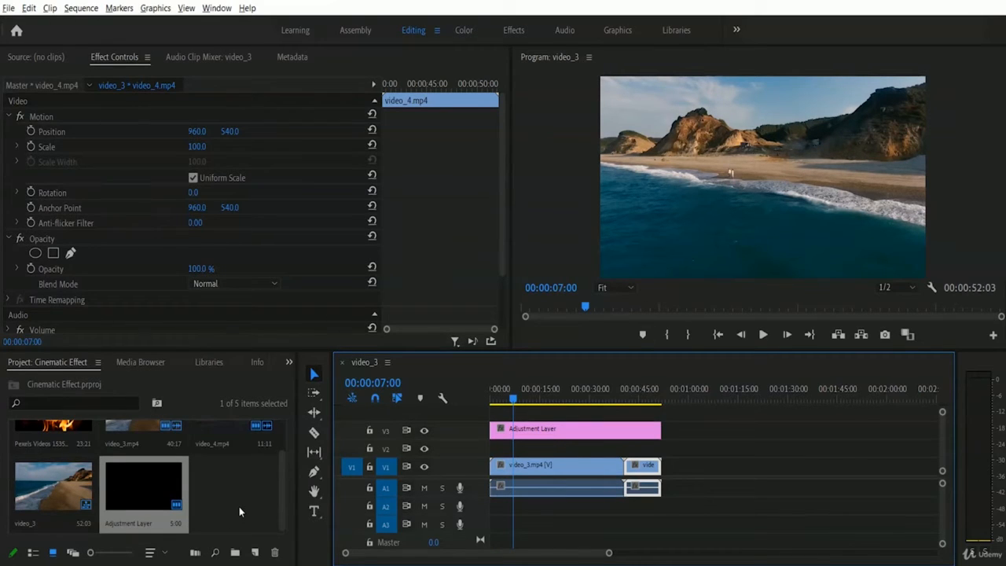
Find the Crop video effect and apply it to the adjustment layer on track V3.
{"action": "left_click", "coordinate": [289, 363]}
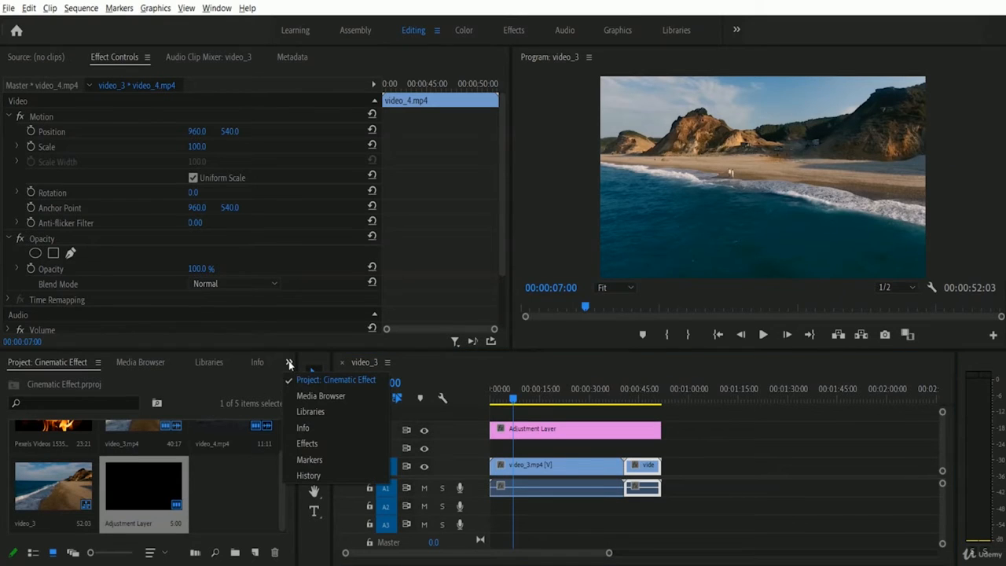
{"action": "left_click", "coordinate": [319, 444]}
{"action": "left_click", "coordinate": [49, 381]}
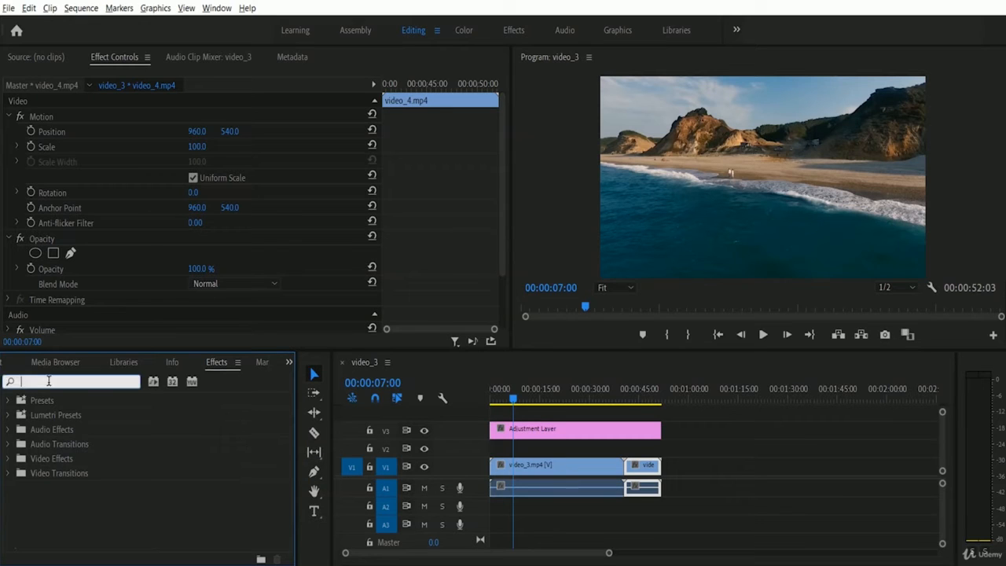
{"action": "type", "text": "crop"}
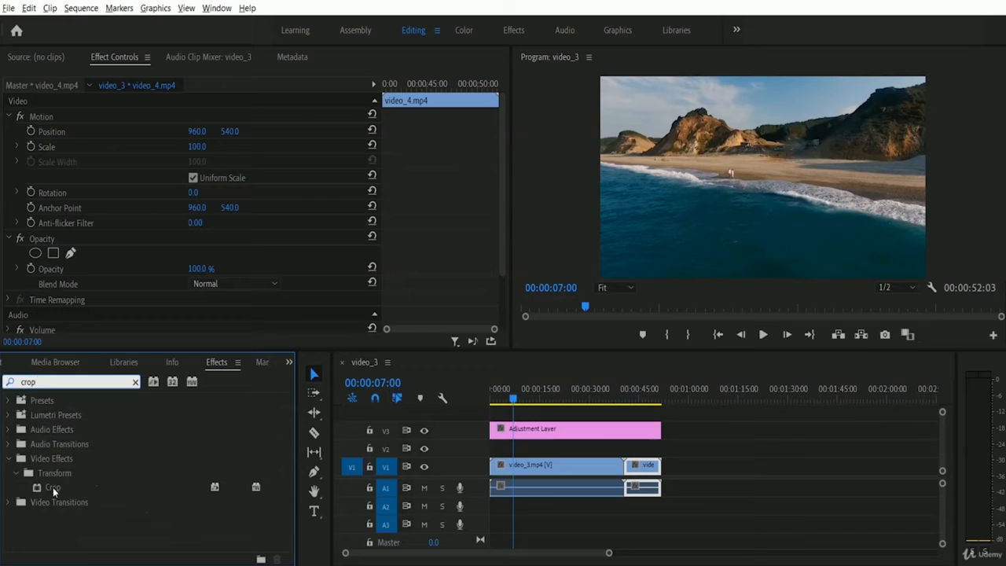
{"action": "left_click", "coordinate": [53, 487]}
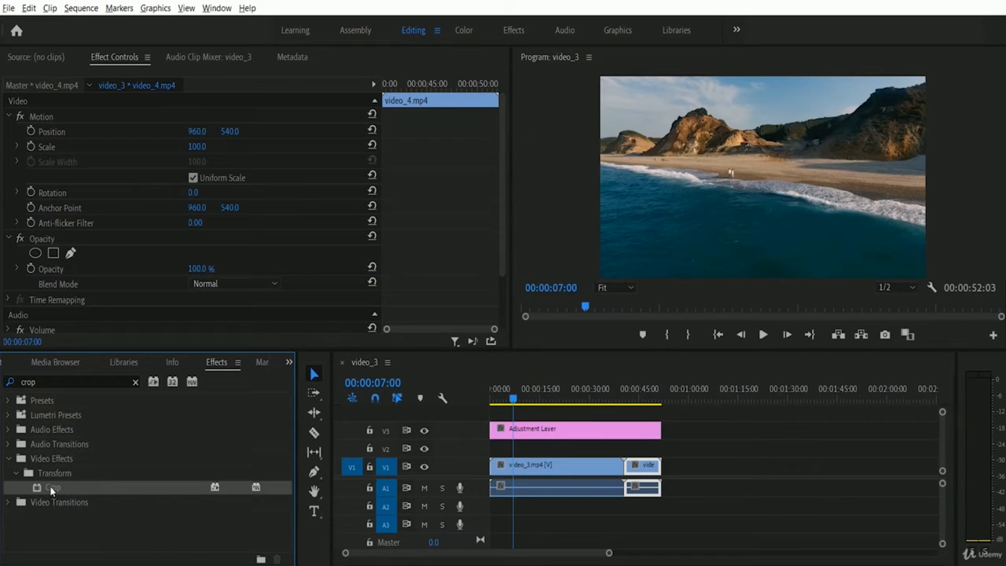
{"action": "left_click_drag", "start_coordinate": [51, 487], "coordinate": [575, 428]}
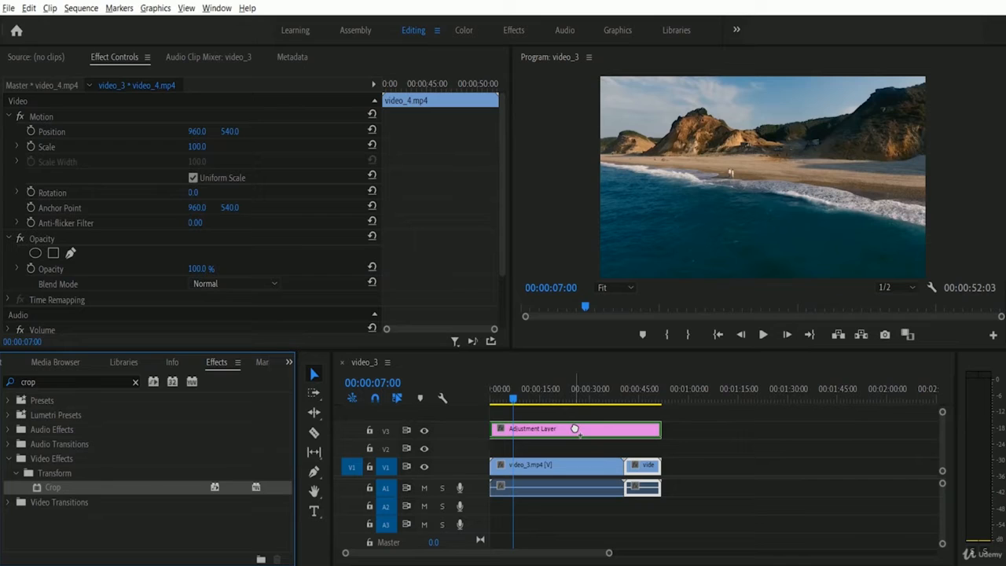
{"action": "left_click_drag", "start_coordinate": [575, 429], "coordinate": [575, 429]}
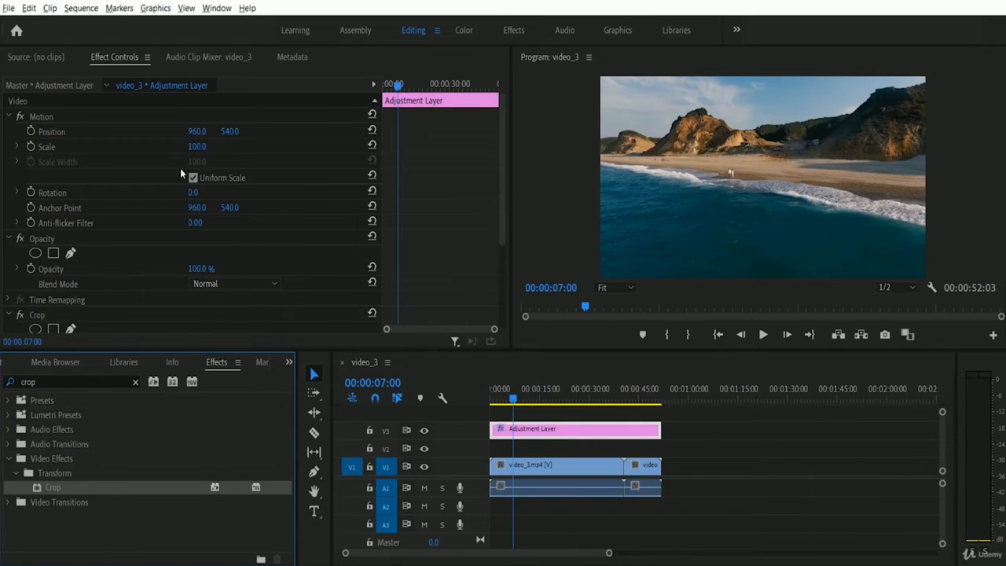
Set the adjustment layer's Crop effect to 8% at both Top and Bottom to create cinematic black bars.
{"action": "scroll", "coordinate": [181, 169], "scroll_direction": "down", "scroll_amount": 1}
{"action": "scroll", "coordinate": [181, 169], "scroll_direction": "up", "scroll_amount": 1}
{"action": "scroll", "coordinate": [263, 236], "scroll_direction": "down", "scroll_amount": 3}
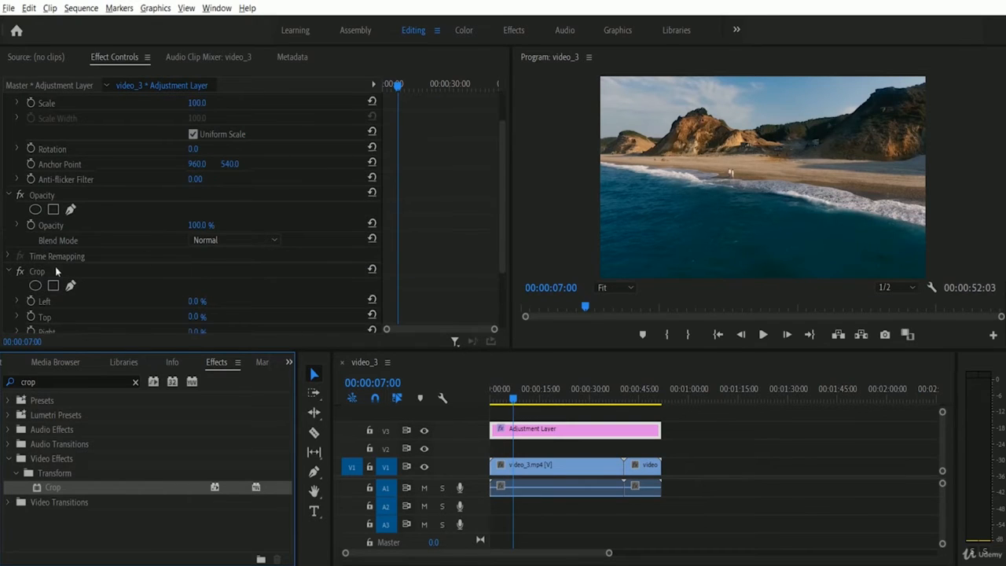
{"action": "scroll", "coordinate": [55, 267], "scroll_direction": "down", "scroll_amount": 1}
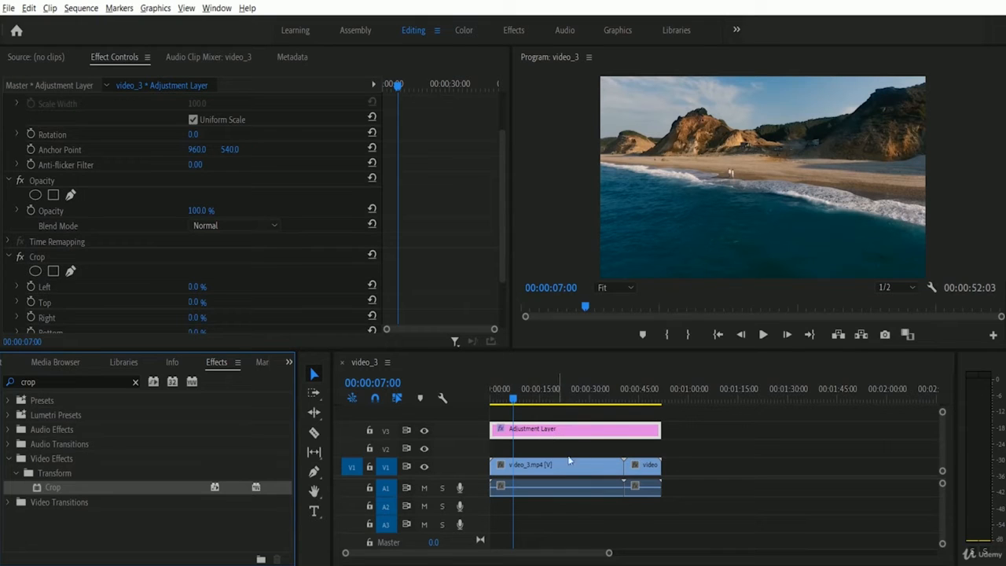
{"action": "scroll", "coordinate": [245, 288], "scroll_direction": "down", "scroll_amount": 2}
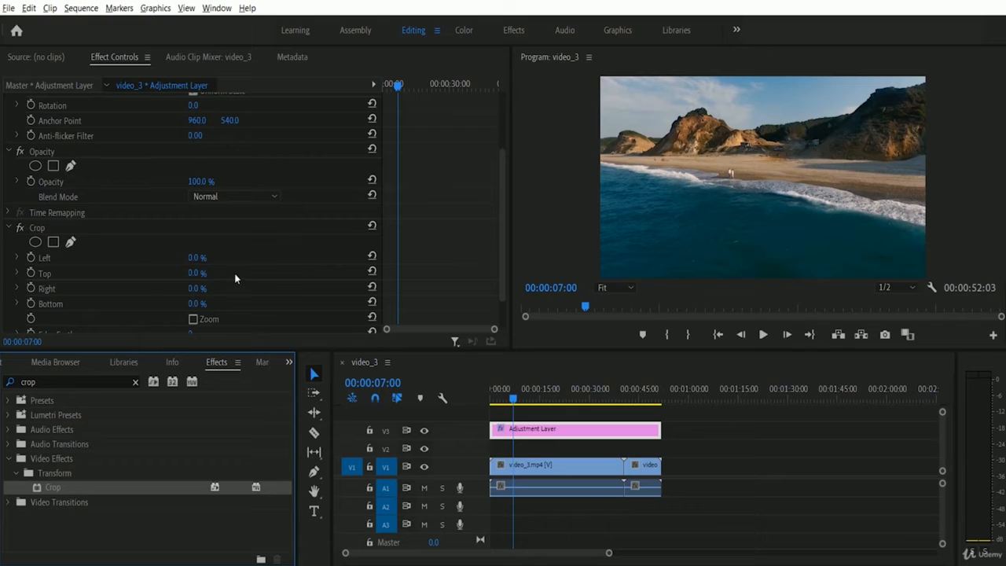
{"action": "left_click", "coordinate": [195, 276]}
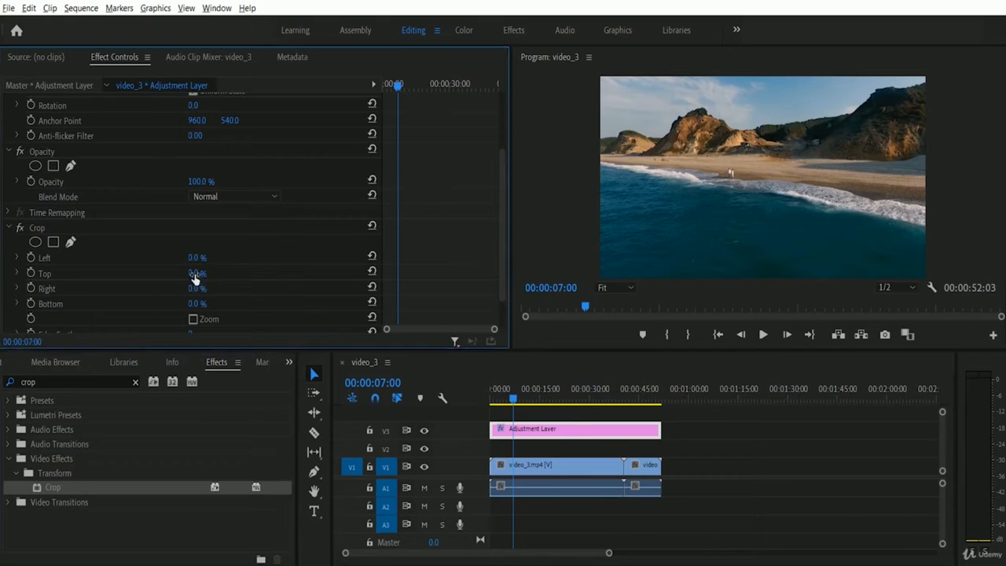
{"action": "left_click", "coordinate": [196, 275]}
{"action": "type", "text": "8"}
{"action": "key", "text": "Return"}
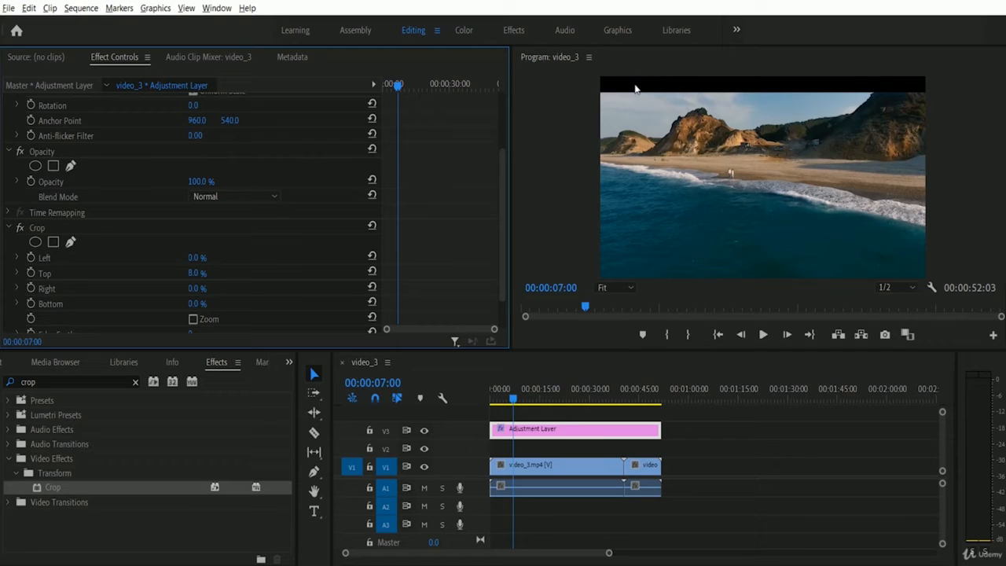
{"action": "left_click", "coordinate": [197, 303]}
{"action": "type", "text": "8"}
{"action": "key", "text": "Return"}
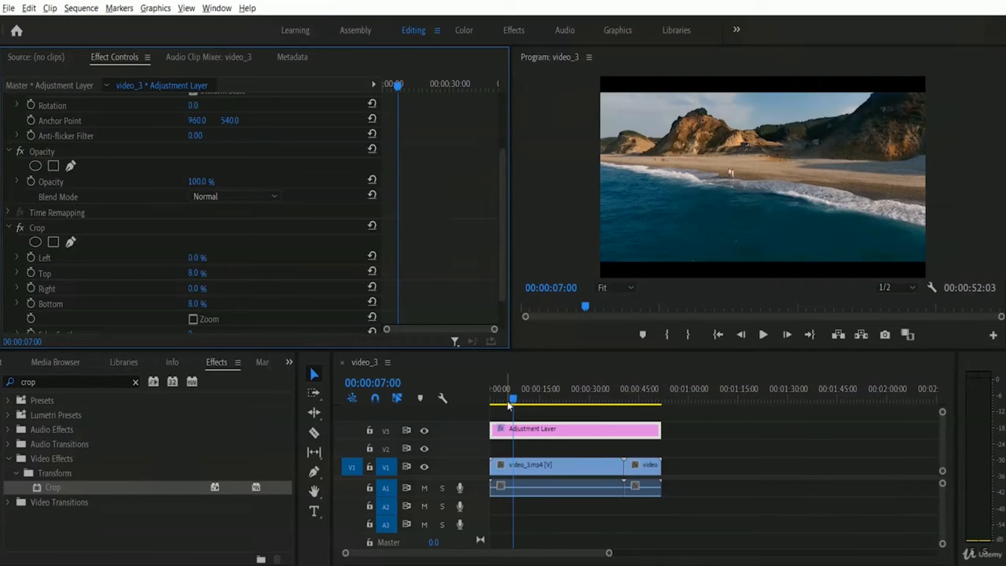
Check the black bars on the sunset clip and play the sequence from near the start.
{"action": "left_click", "coordinate": [535, 469]}
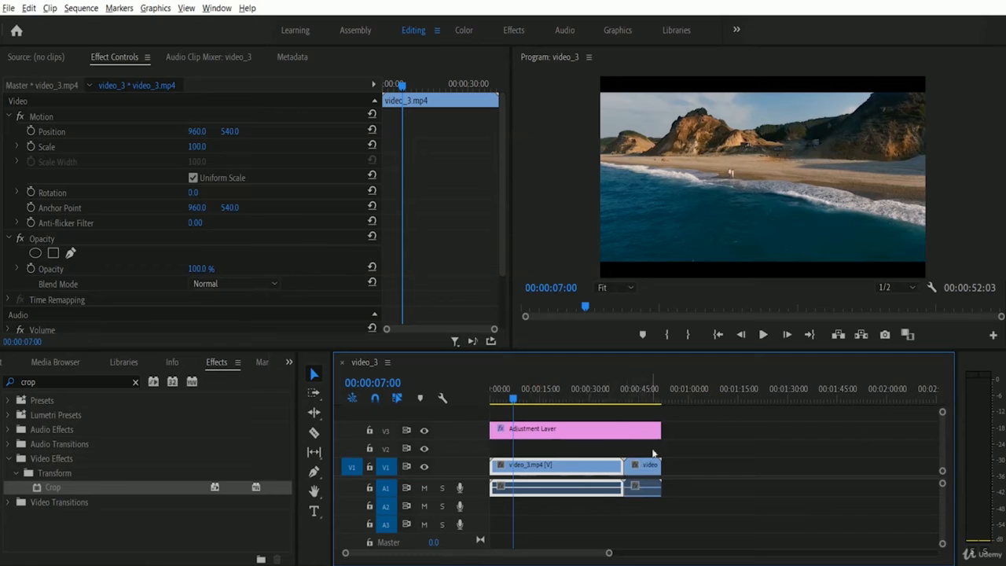
{"action": "left_click", "coordinate": [644, 398]}
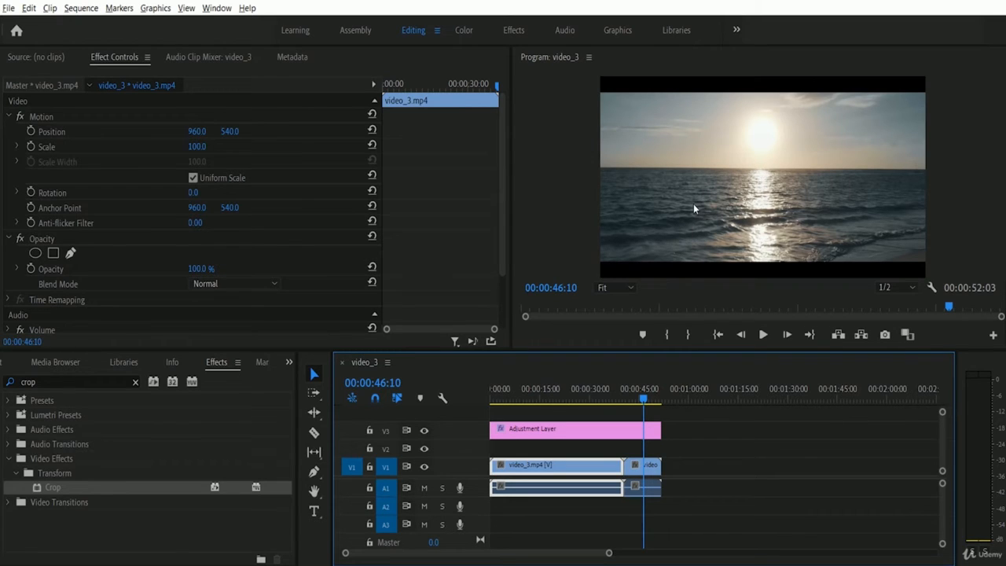
{"action": "left_click", "coordinate": [493, 399]}
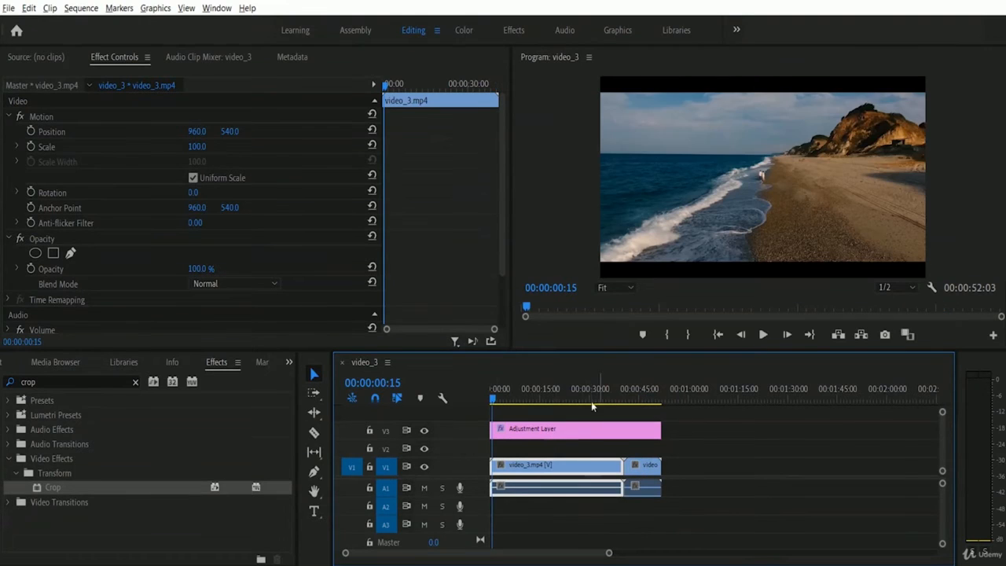
{"action": "left_click", "coordinate": [763, 334]}
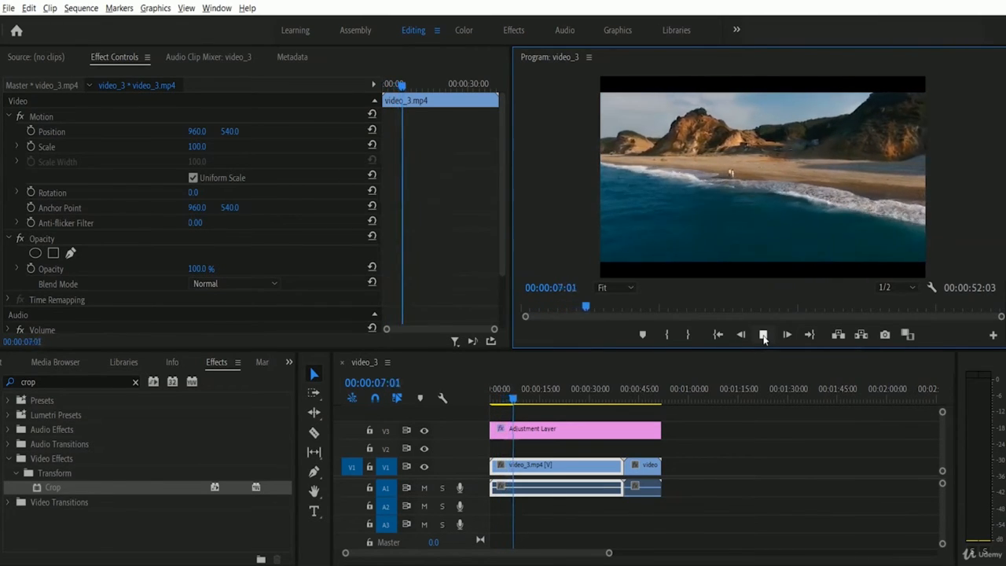
{"action": "left_click", "coordinate": [764, 334]}
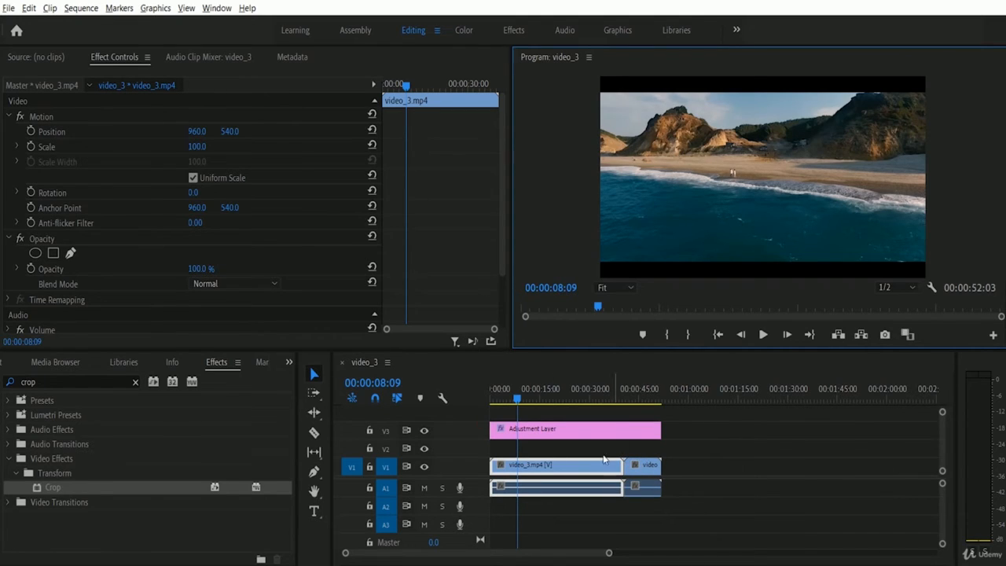
Place the Pexels Videos 1535674 fire clip on track V2 so that it overlaps the cut between video_3.mp4 and video_4.mp4.
{"action": "left_click", "coordinate": [290, 362]}
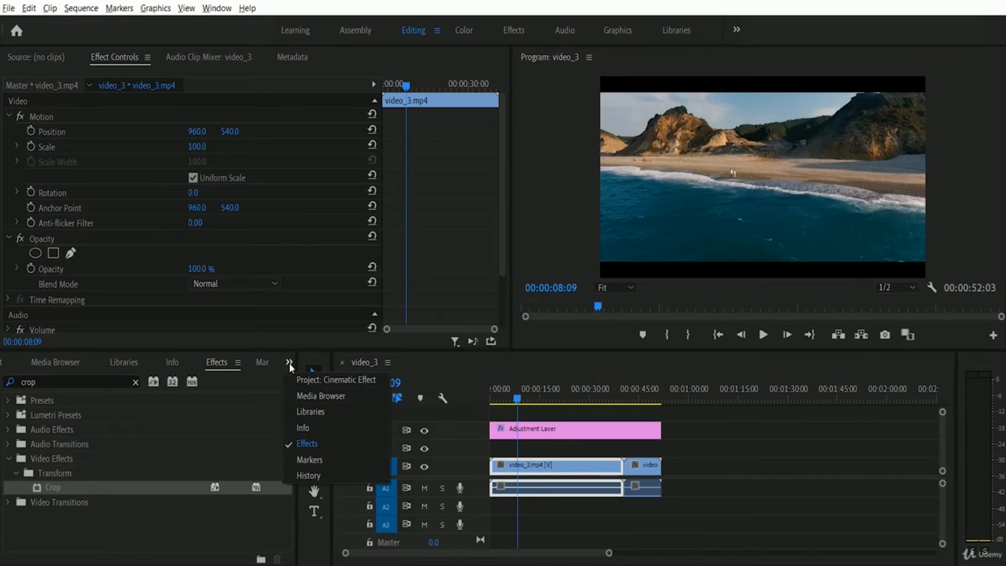
{"action": "left_click", "coordinate": [314, 380]}
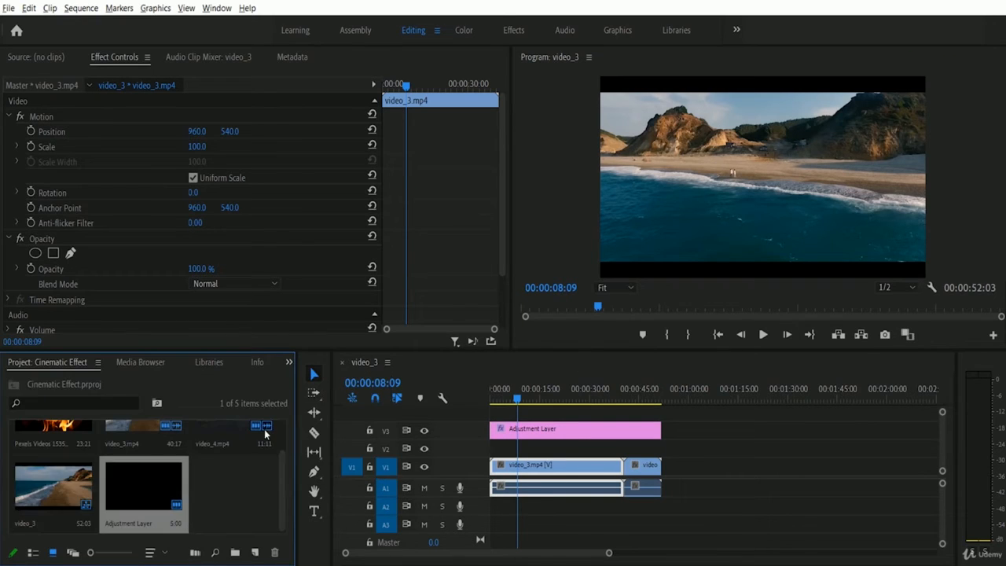
{"action": "scroll", "coordinate": [248, 507], "scroll_direction": "up", "scroll_amount": 1}
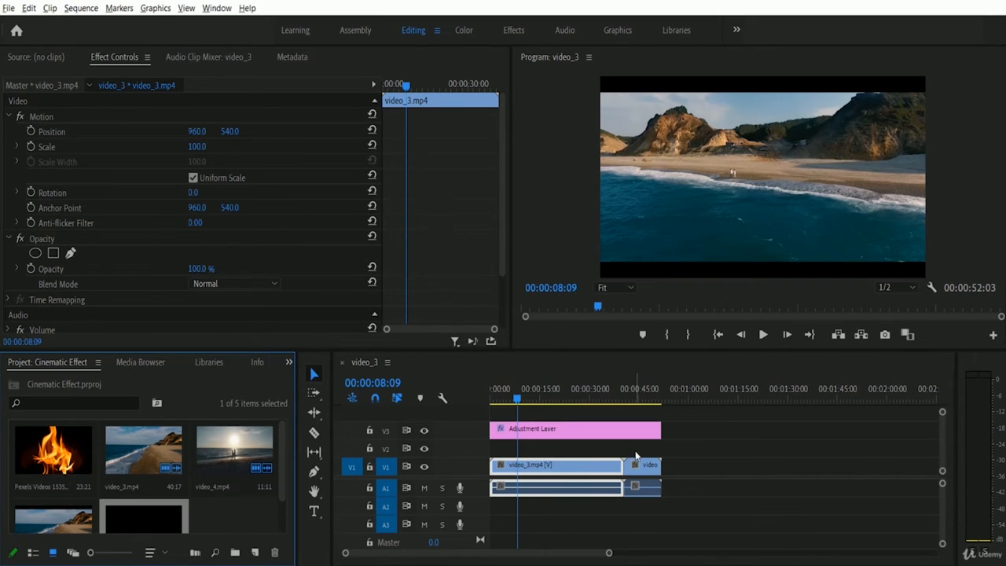
{"action": "left_click_drag", "start_coordinate": [53, 450], "coordinate": [616, 456]}
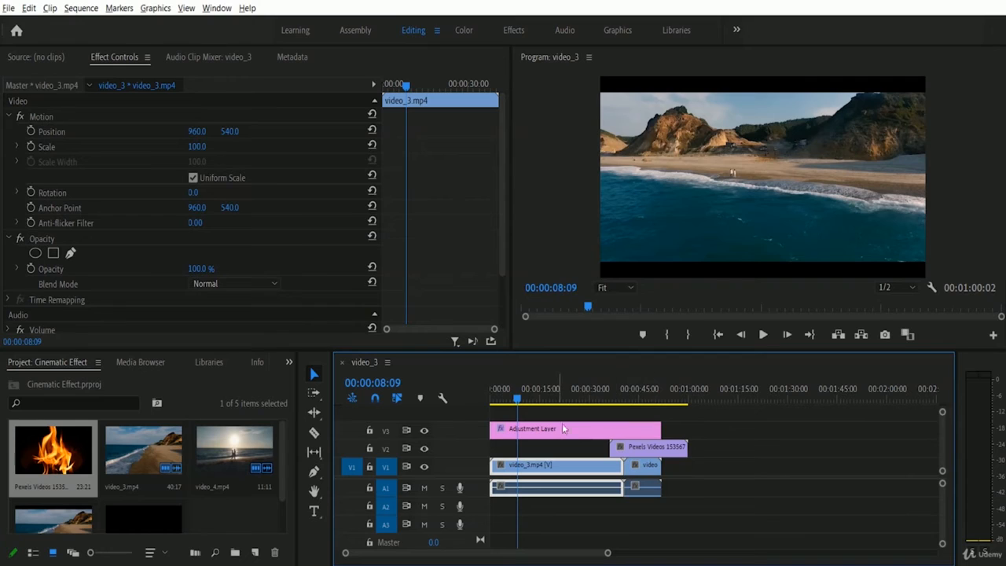
Trim the fire clip on V2 to start at 00:00:39:10 and end at the cut between video_3.mp4 and video_4.mp4.
{"action": "left_click", "coordinate": [622, 399]}
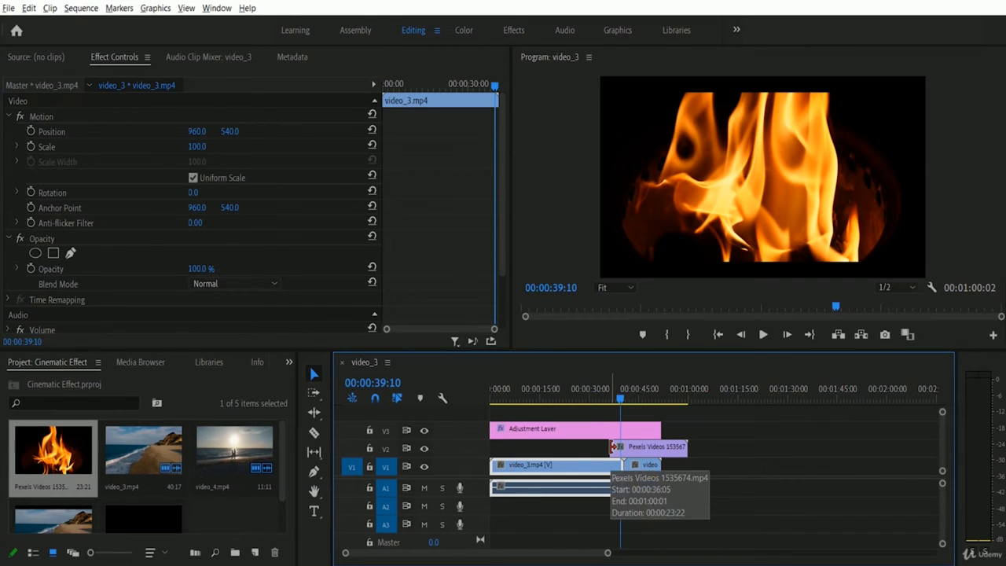
{"action": "left_click_drag", "start_coordinate": [614, 447], "coordinate": [621, 447]}
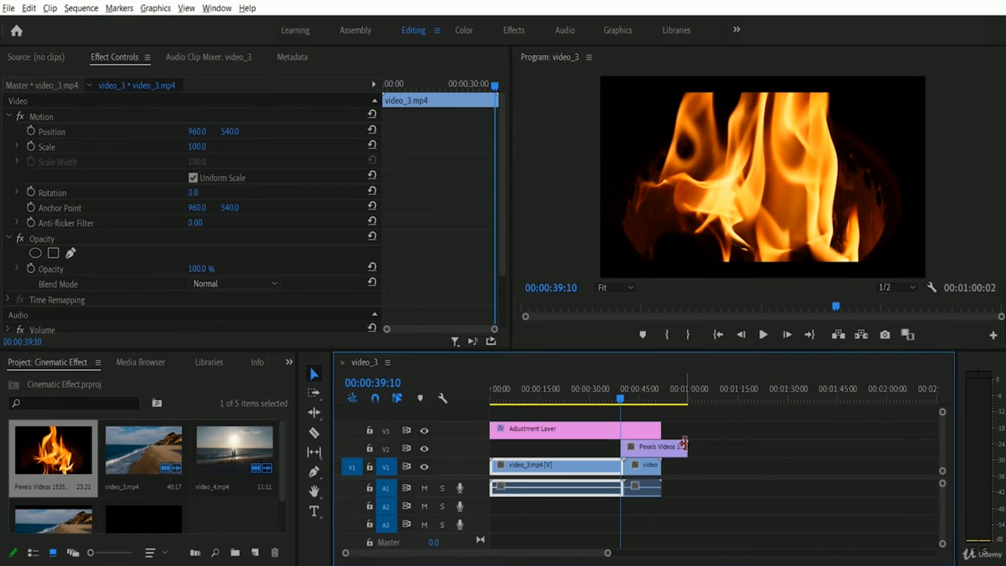
{"action": "left_click_drag", "start_coordinate": [686, 446], "coordinate": [624, 446]}
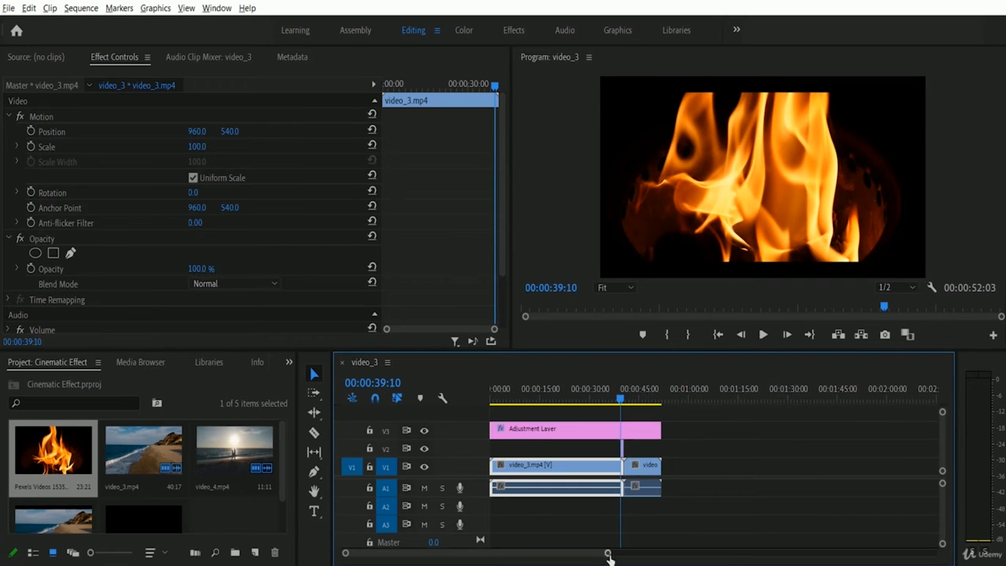
Centre the trimmed fire clip over the cut between video_3.mp4 and video_4.mp4 and play through the transition.
{"action": "left_click_drag", "start_coordinate": [609, 556], "coordinate": [535, 554]}
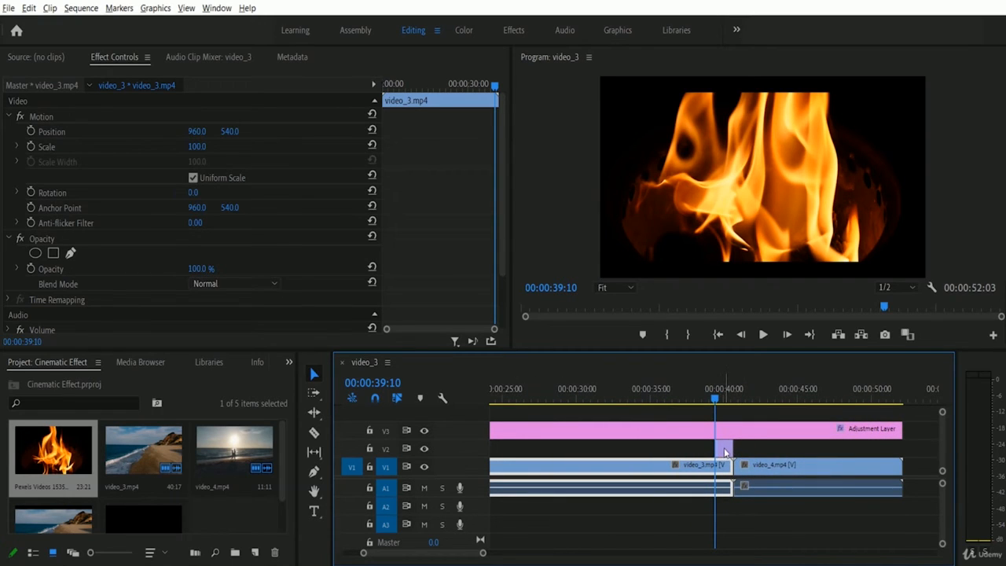
{"action": "left_click_drag", "start_coordinate": [725, 452], "coordinate": [733, 450]}
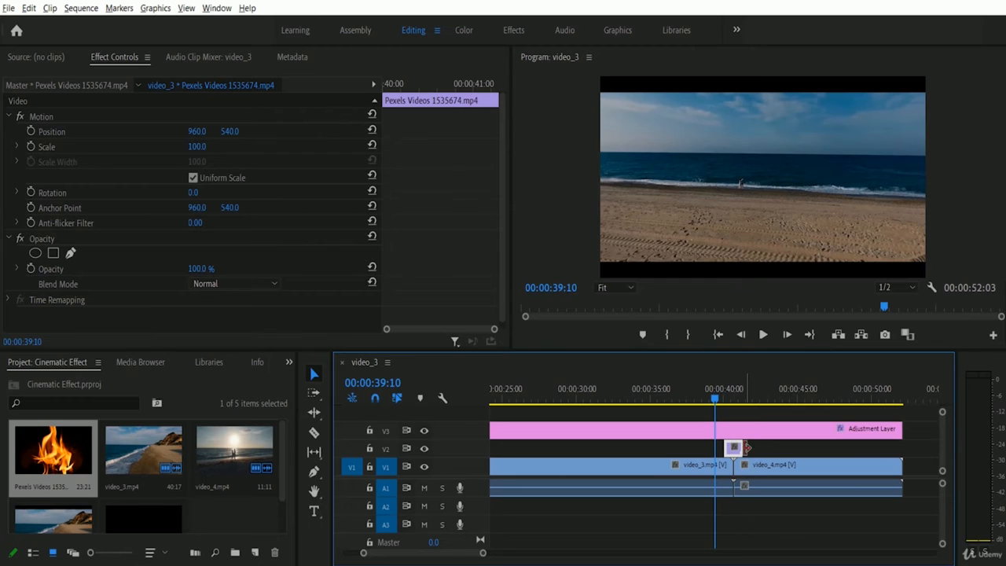
{"action": "left_click", "coordinate": [764, 335]}
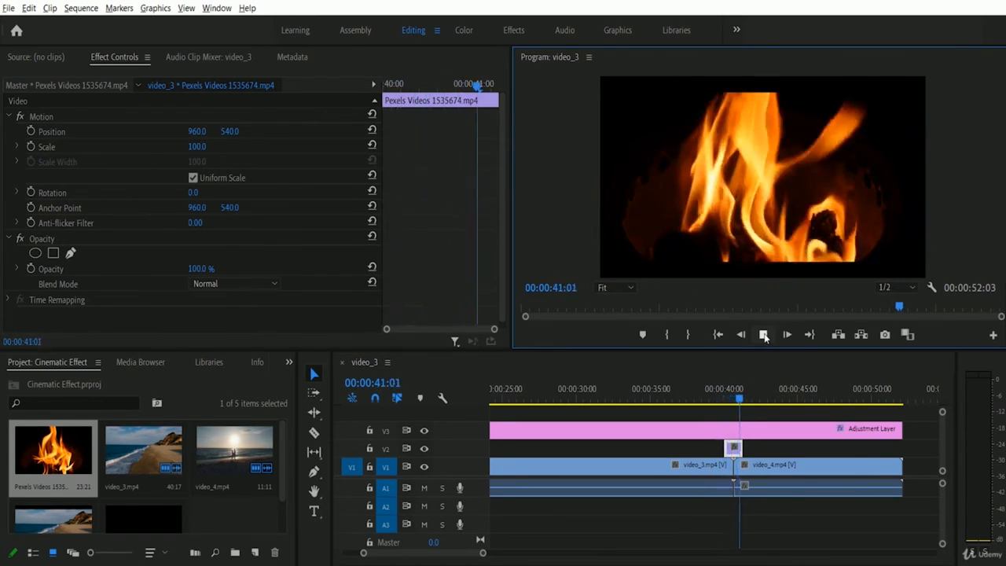
Replay the fire transition from about 00:00:39:14 and pause while the fire clip is on screen.
{"action": "key", "text": "space"}
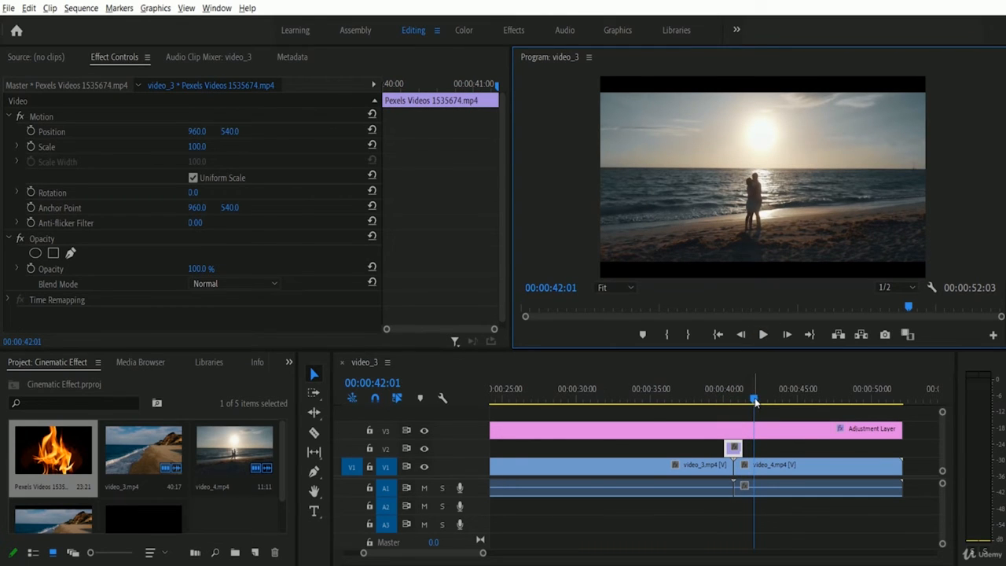
{"action": "left_click_drag", "start_coordinate": [755, 401], "coordinate": [720, 403]}
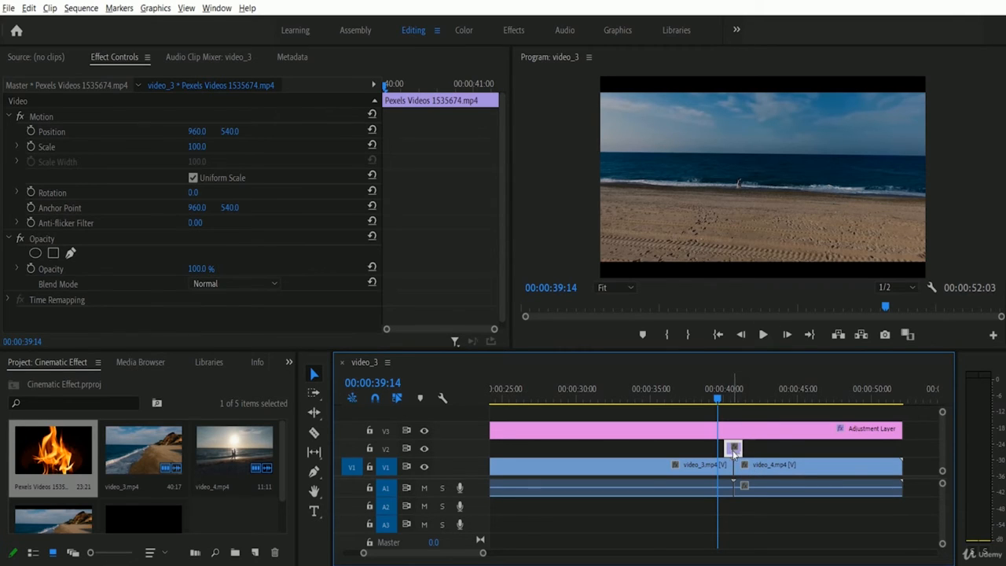
{"action": "left_click", "coordinate": [763, 335]}
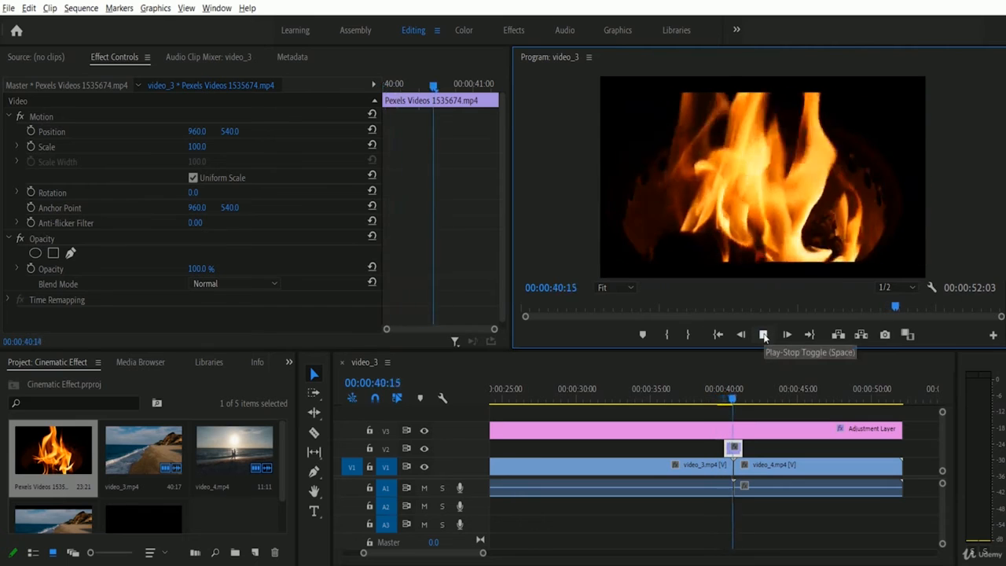
{"action": "left_click", "coordinate": [764, 335]}
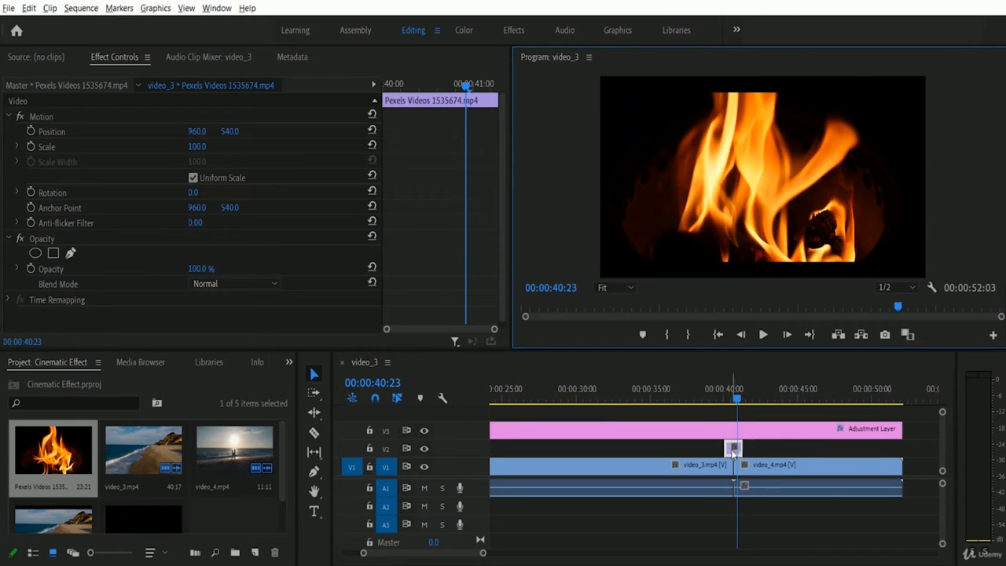
{"action": "left_click", "coordinate": [341, 410]}
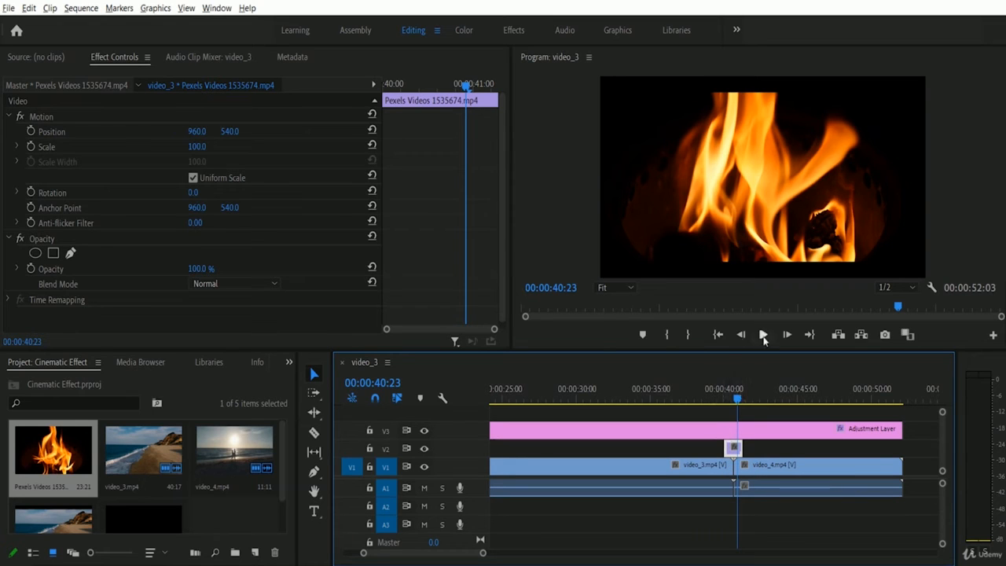
Try the Multiply blend mode on the fire clip at 00:00:40:10, and set its blend mode to Overlay.
{"action": "left_click_drag", "start_coordinate": [737, 399], "coordinate": [729, 401]}
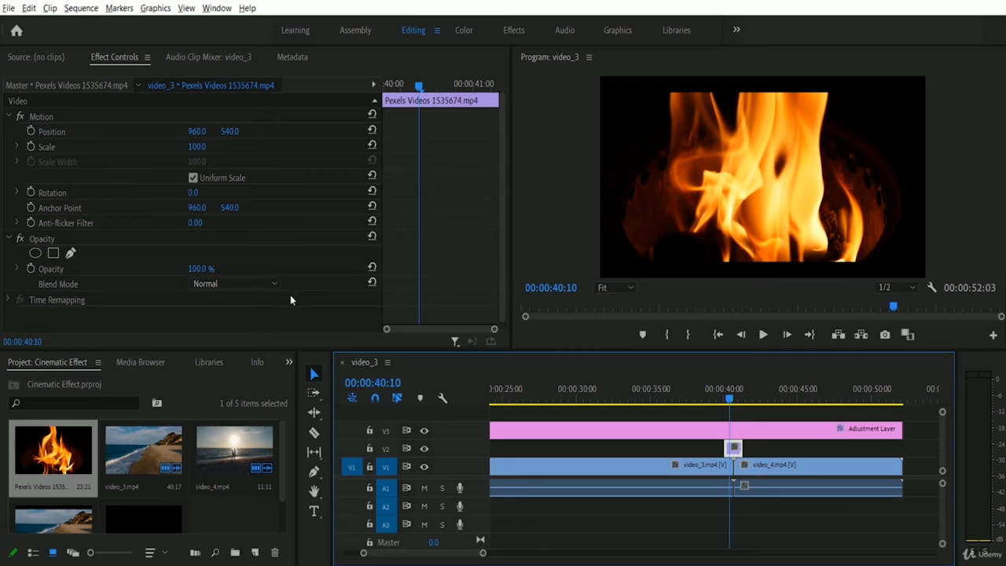
{"action": "left_click", "coordinate": [246, 286]}
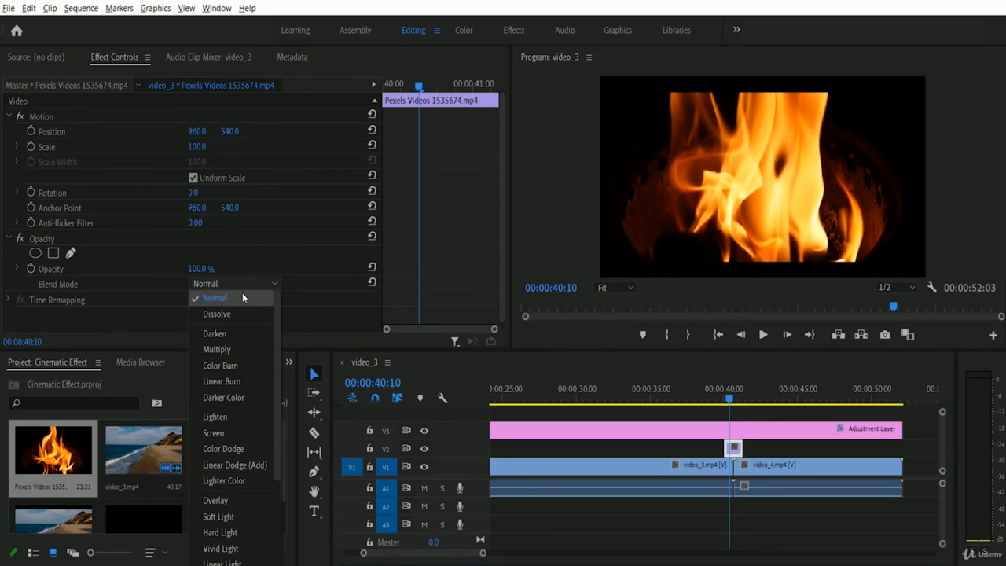
{"action": "left_click", "coordinate": [224, 350]}
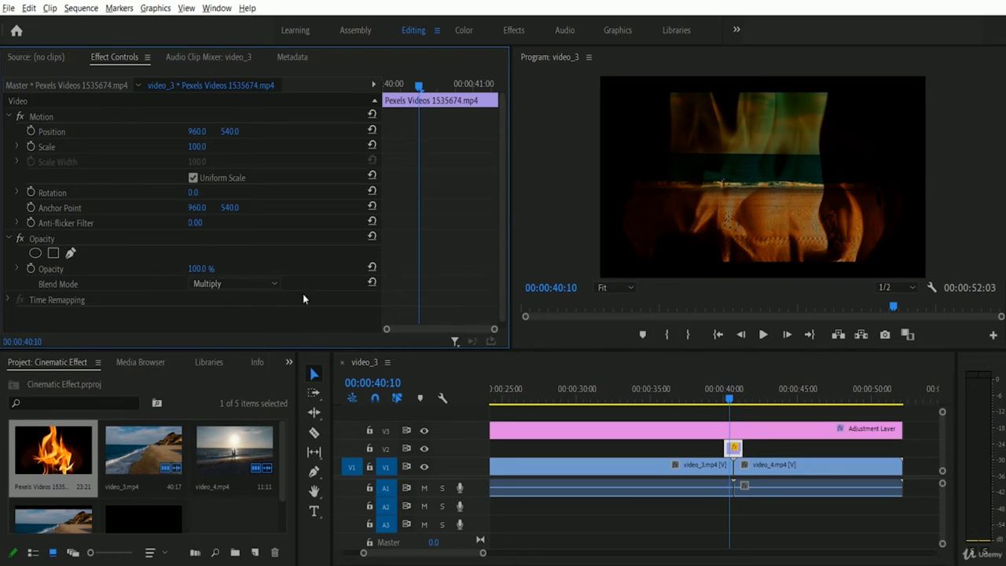
{"action": "left_click", "coordinate": [239, 288]}
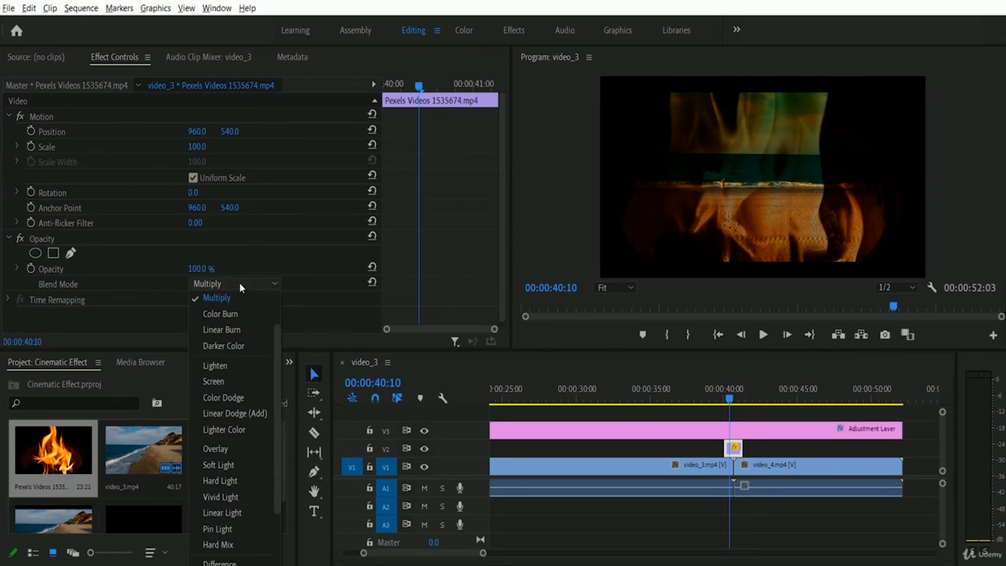
{"action": "left_click", "coordinate": [229, 447]}
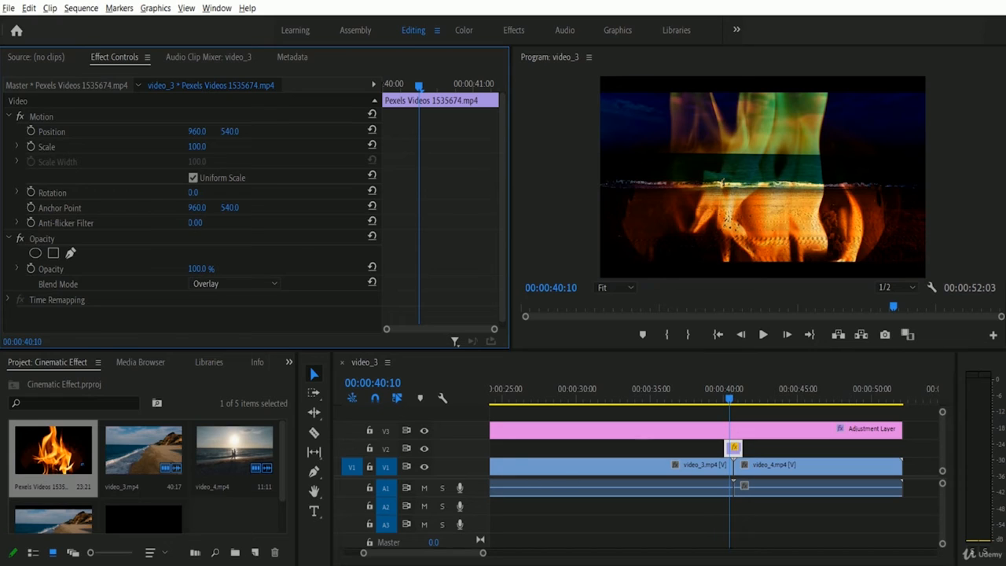
Show the whole sequence in the timeline and play twice through the fire transition, starting before the fire clip each time.
{"action": "left_click_drag", "start_coordinate": [482, 553], "coordinate": [583, 556]}
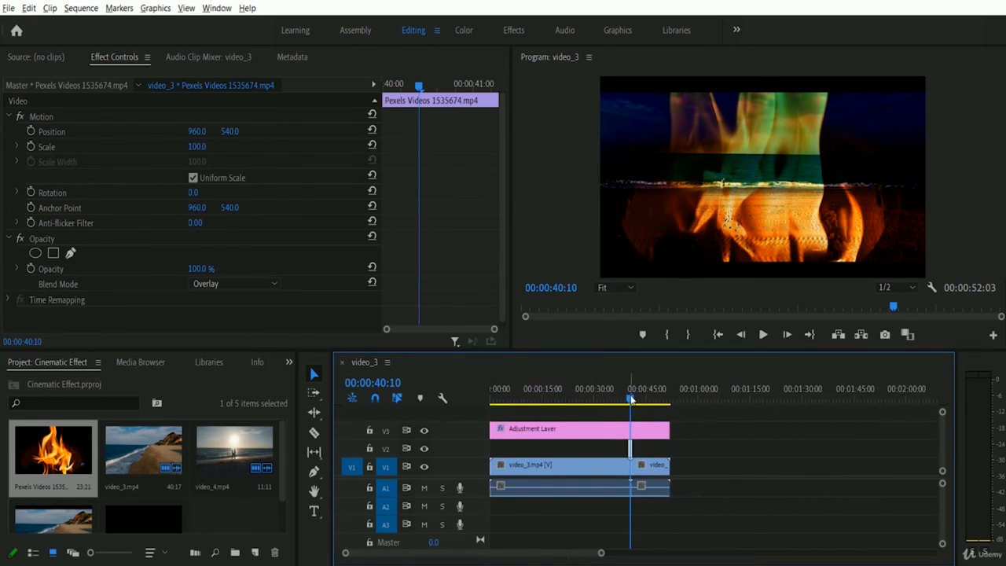
{"action": "left_click", "coordinate": [593, 398]}
{"action": "left_click", "coordinate": [763, 335]}
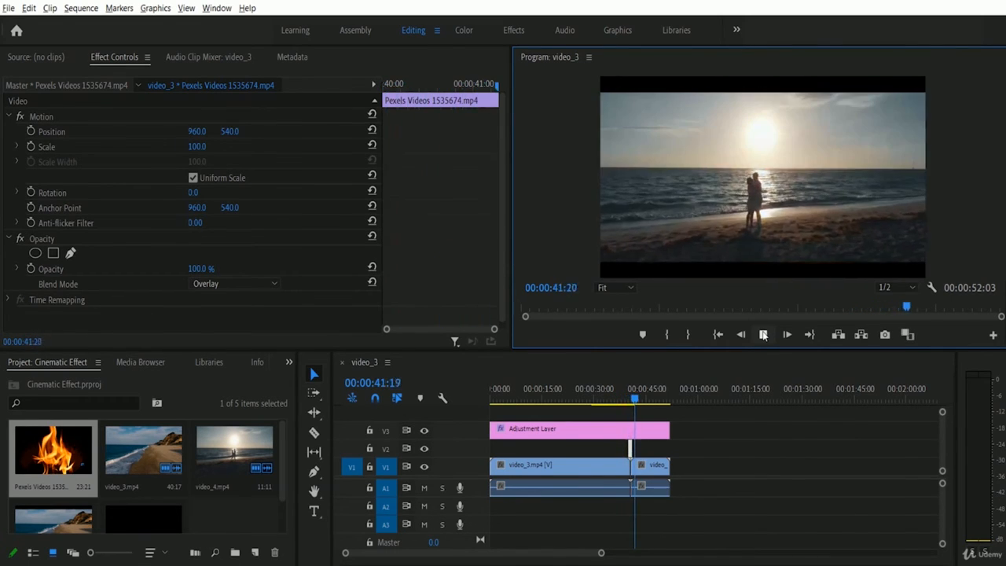
{"action": "left_click", "coordinate": [763, 335]}
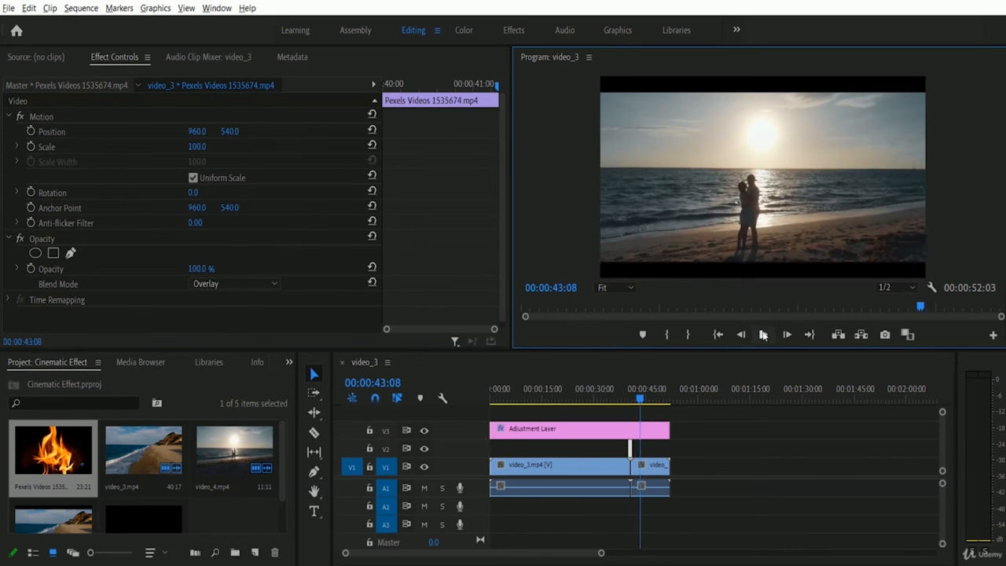
{"action": "left_click", "coordinate": [627, 401]}
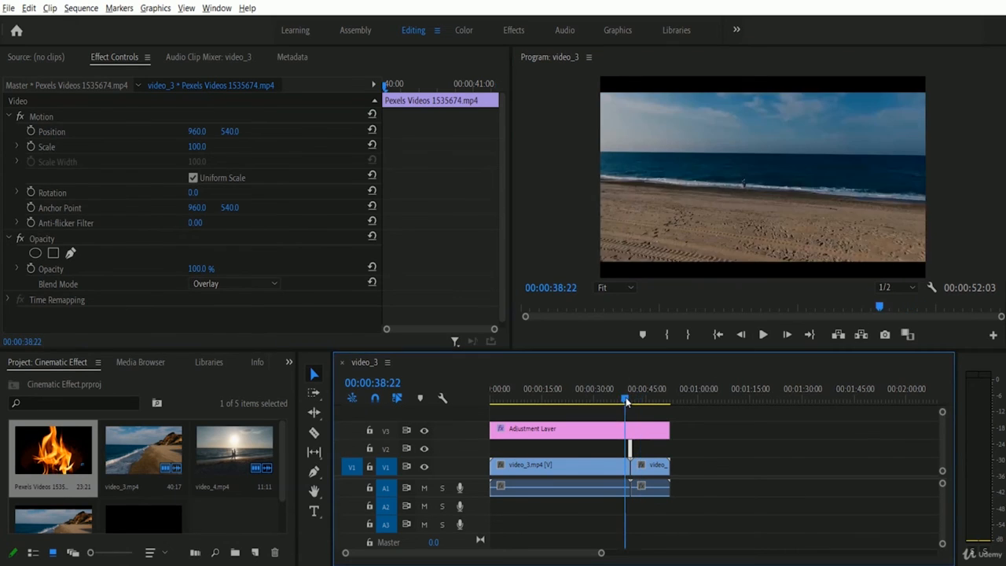
{"action": "left_click", "coordinate": [764, 335]}
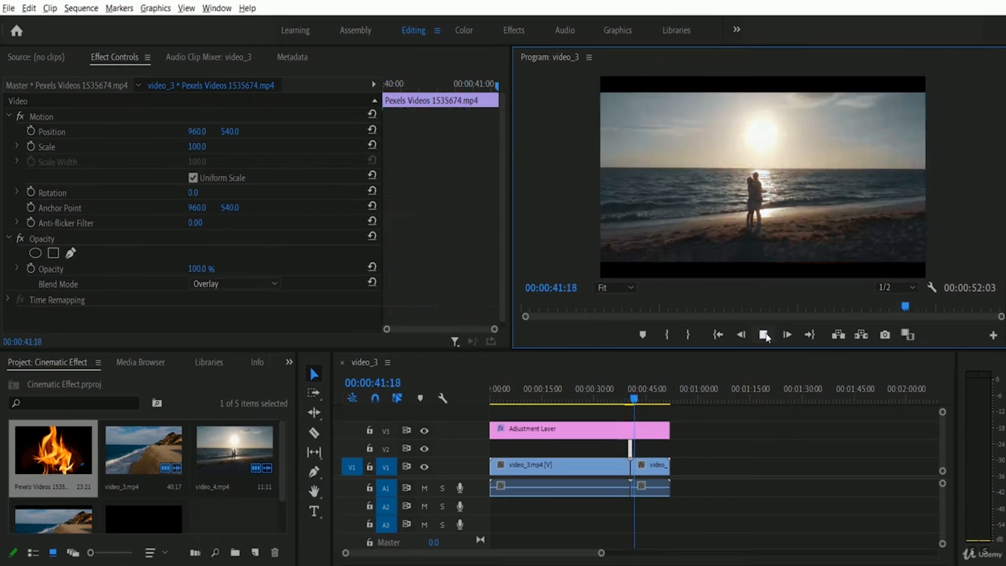
{"action": "left_click", "coordinate": [764, 335]}
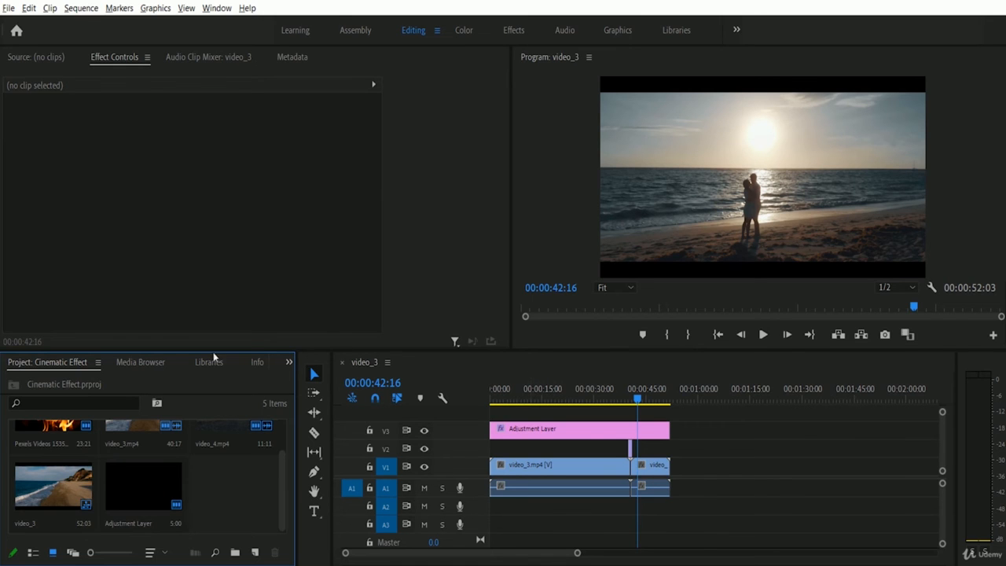
Import the audio file Fall Colors - ann annie from the 01 Editing folder and place it on track A2 at the sequence start.
{"action": "left_click", "coordinate": [9, 8]}
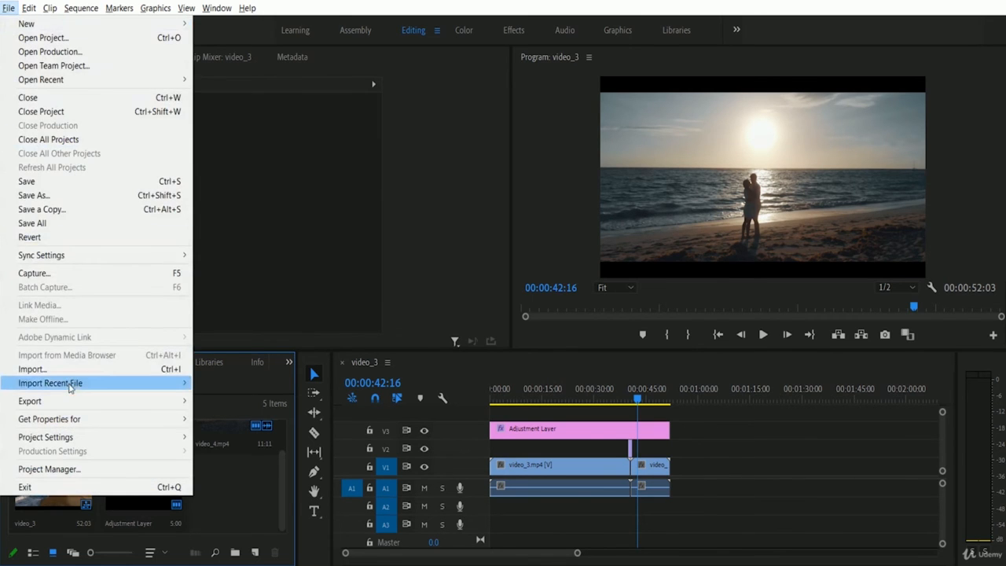
{"action": "left_click", "coordinate": [69, 375]}
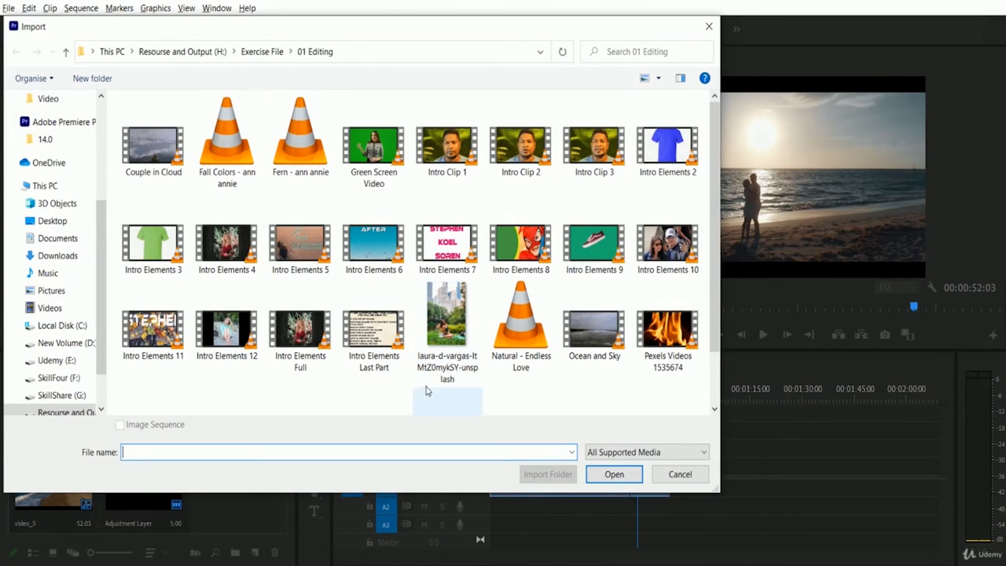
{"action": "left_click", "coordinate": [220, 149]}
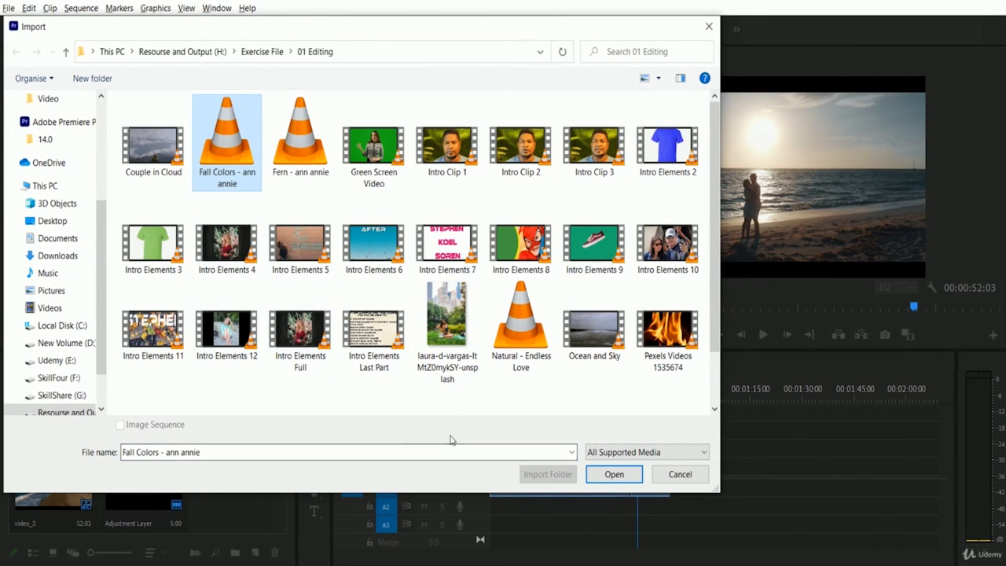
{"action": "left_click", "coordinate": [626, 478]}
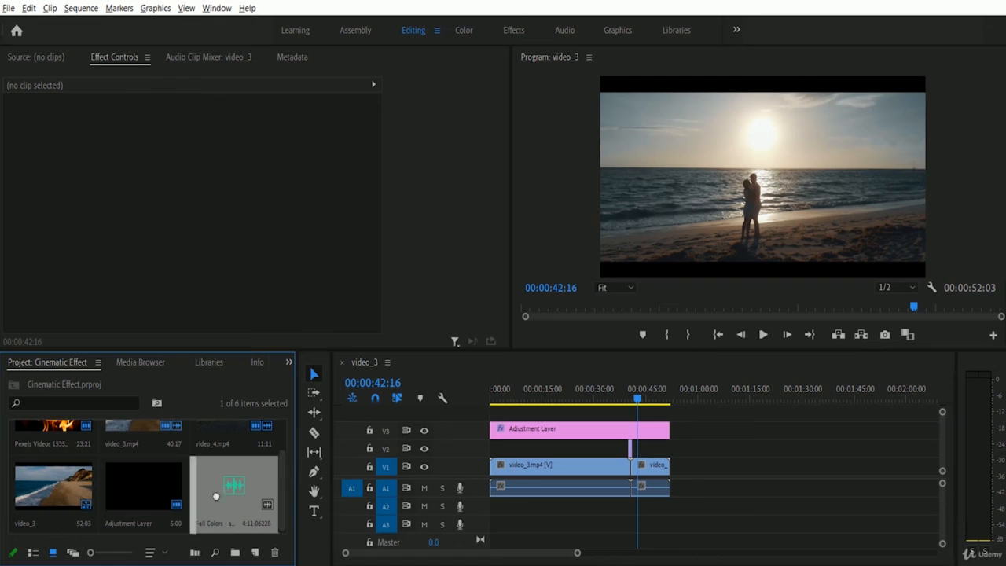
{"action": "left_click_drag", "start_coordinate": [225, 488], "coordinate": [476, 513]}
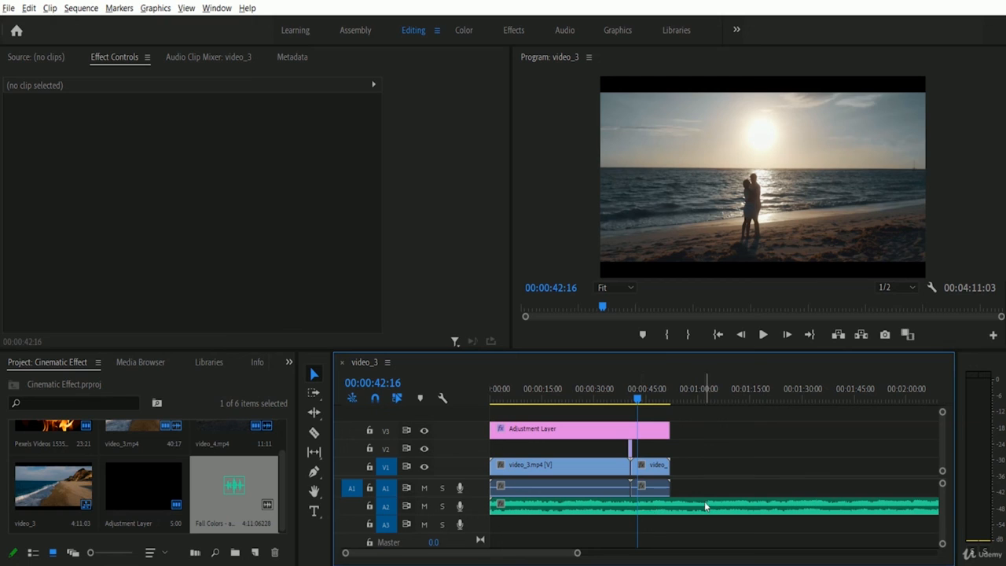
Cut the music on A2 at the end of the video clips, 00:00:52:03, and delete the excess part after the cut.
{"action": "left_click", "coordinate": [314, 433]}
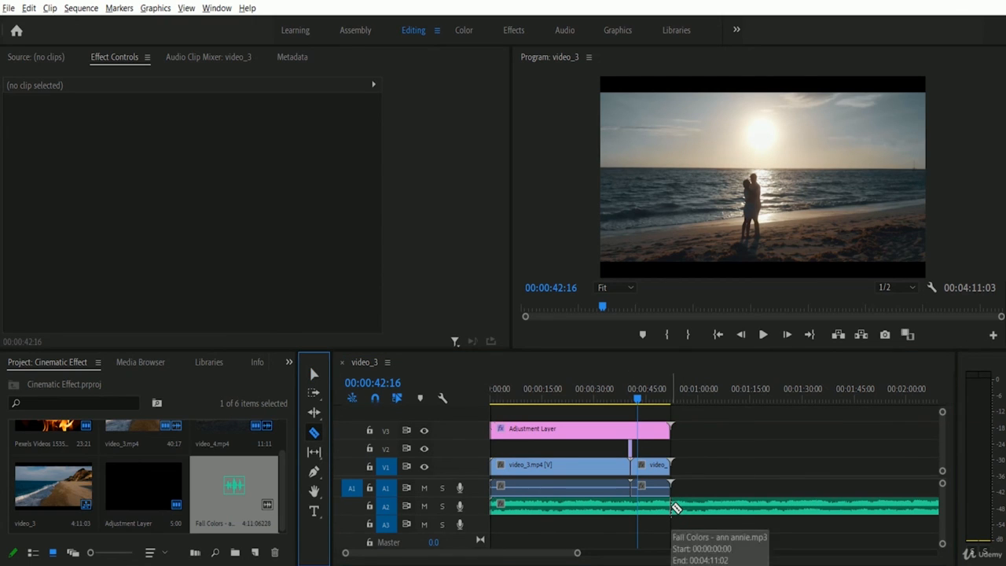
{"action": "left_click", "coordinate": [676, 508]}
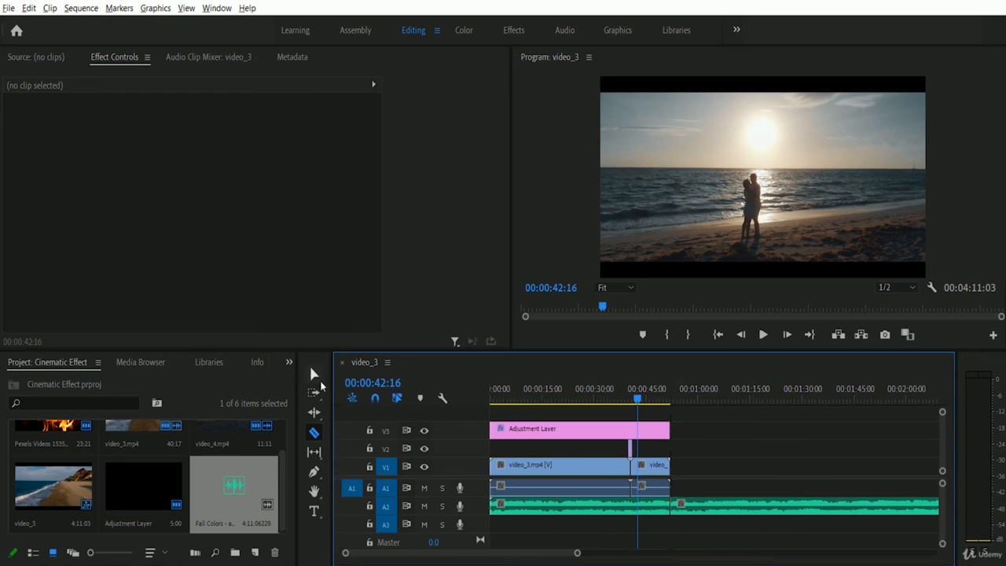
{"action": "left_click", "coordinate": [313, 375]}
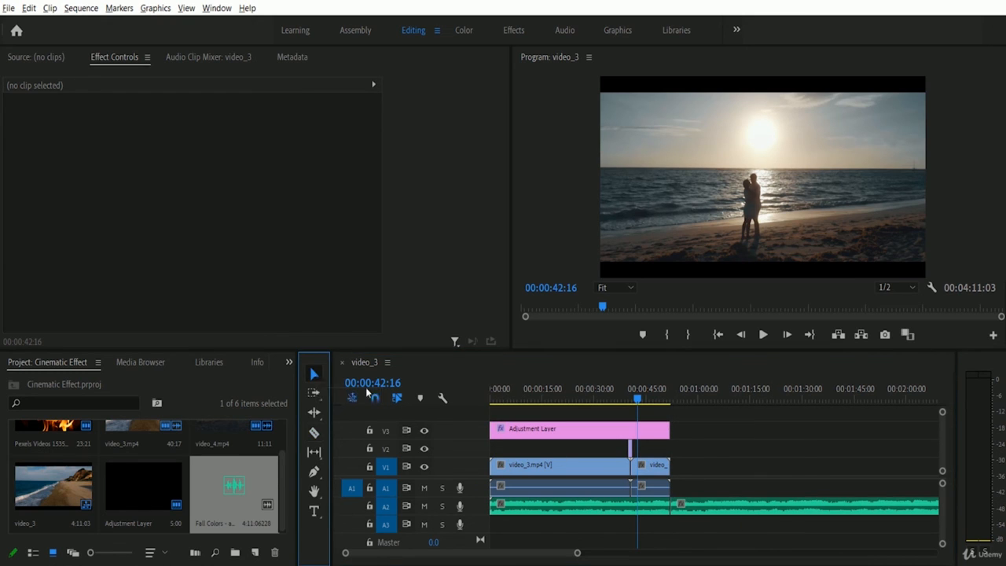
{"action": "left_click", "coordinate": [777, 511]}
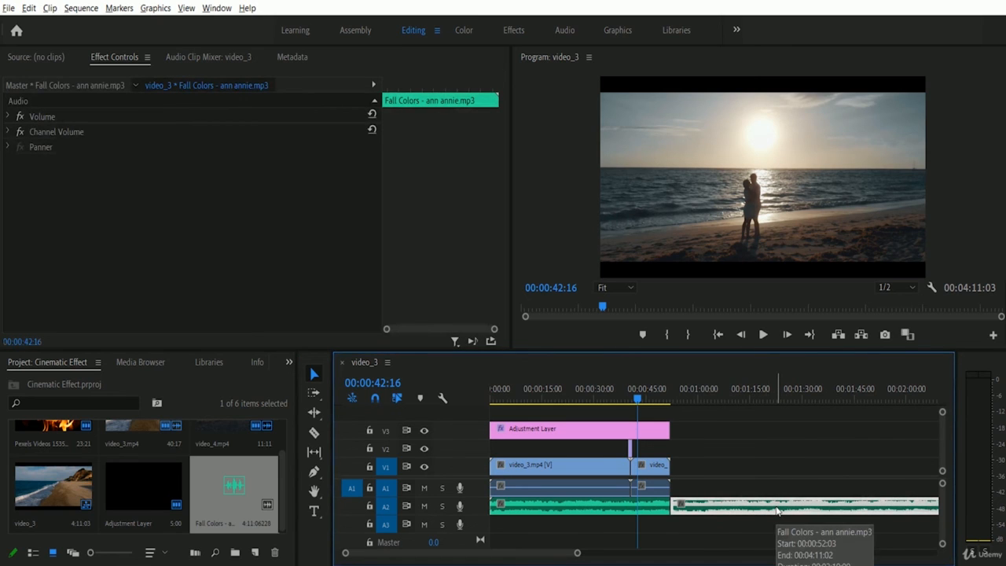
{"action": "key", "text": "Delete"}
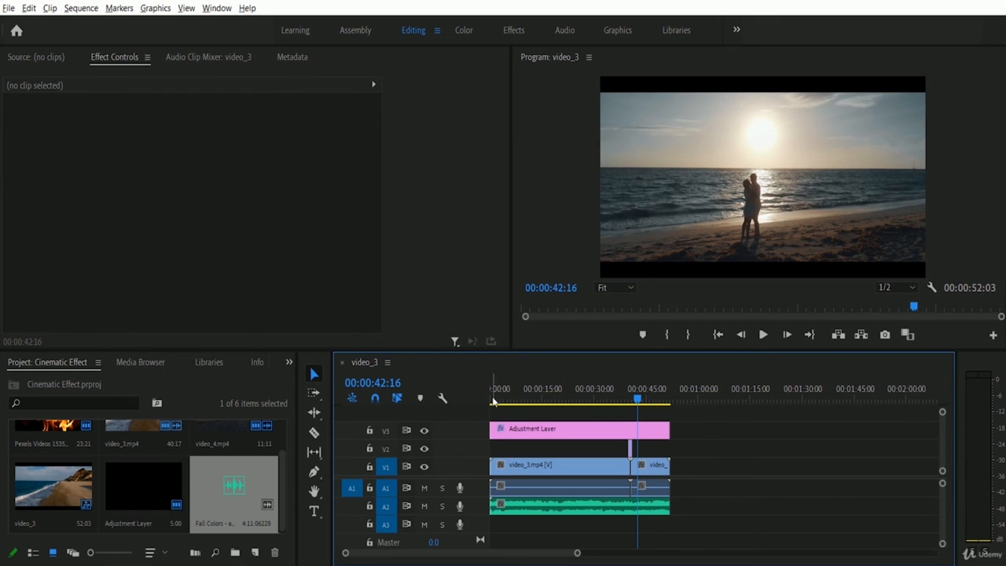
Play the finished sequence with music from 00:00:00:00 to its end, and return the playhead to about 00:00:01:23.
{"action": "left_click_drag", "start_coordinate": [494, 401], "coordinate": [479, 398]}
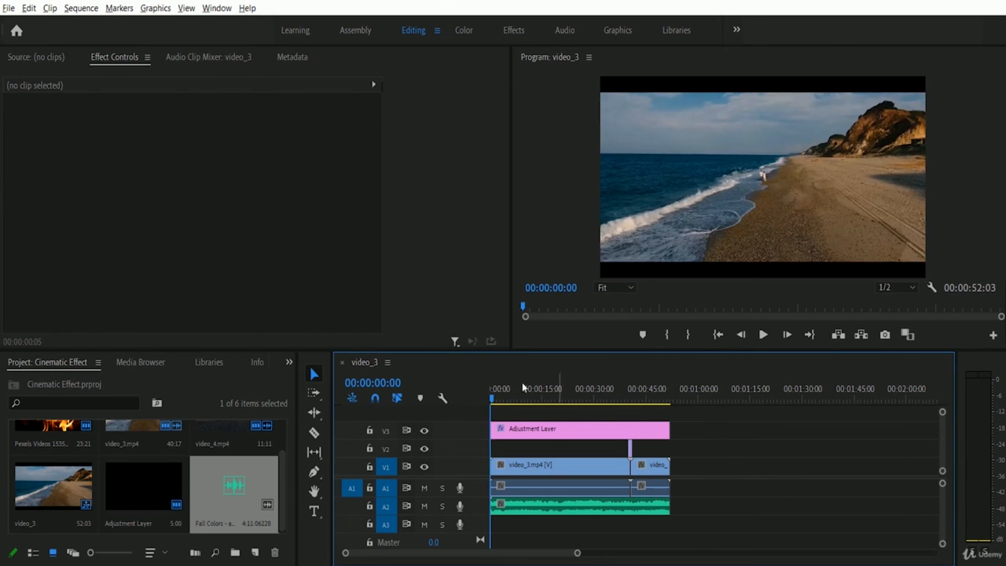
{"action": "left_click", "coordinate": [764, 335]}
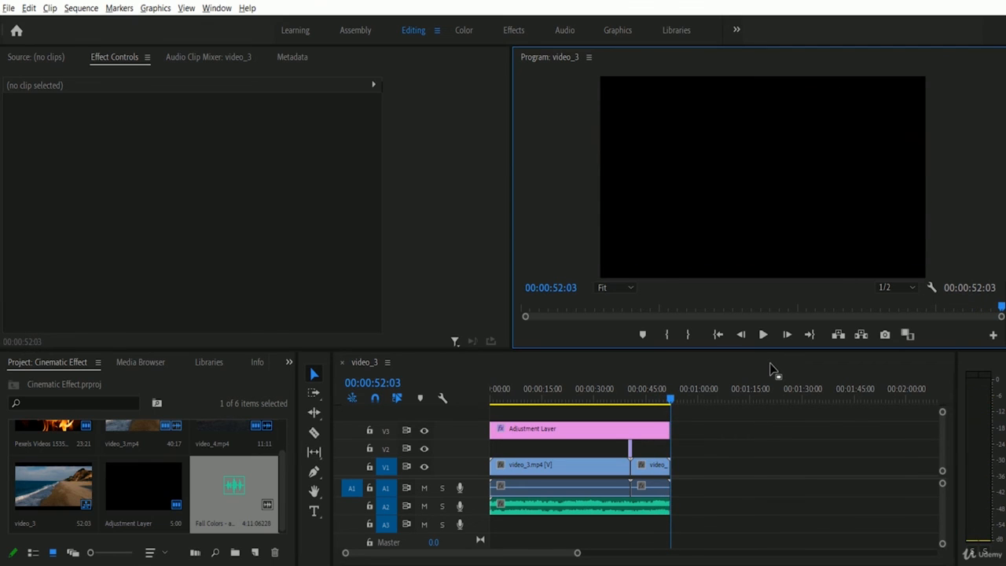
{"action": "left_click", "coordinate": [497, 389]}
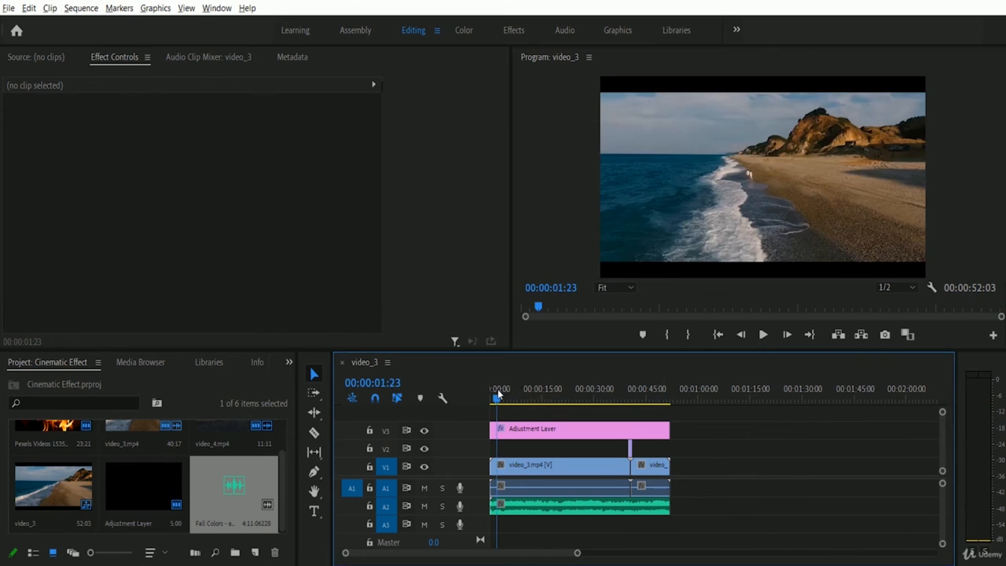